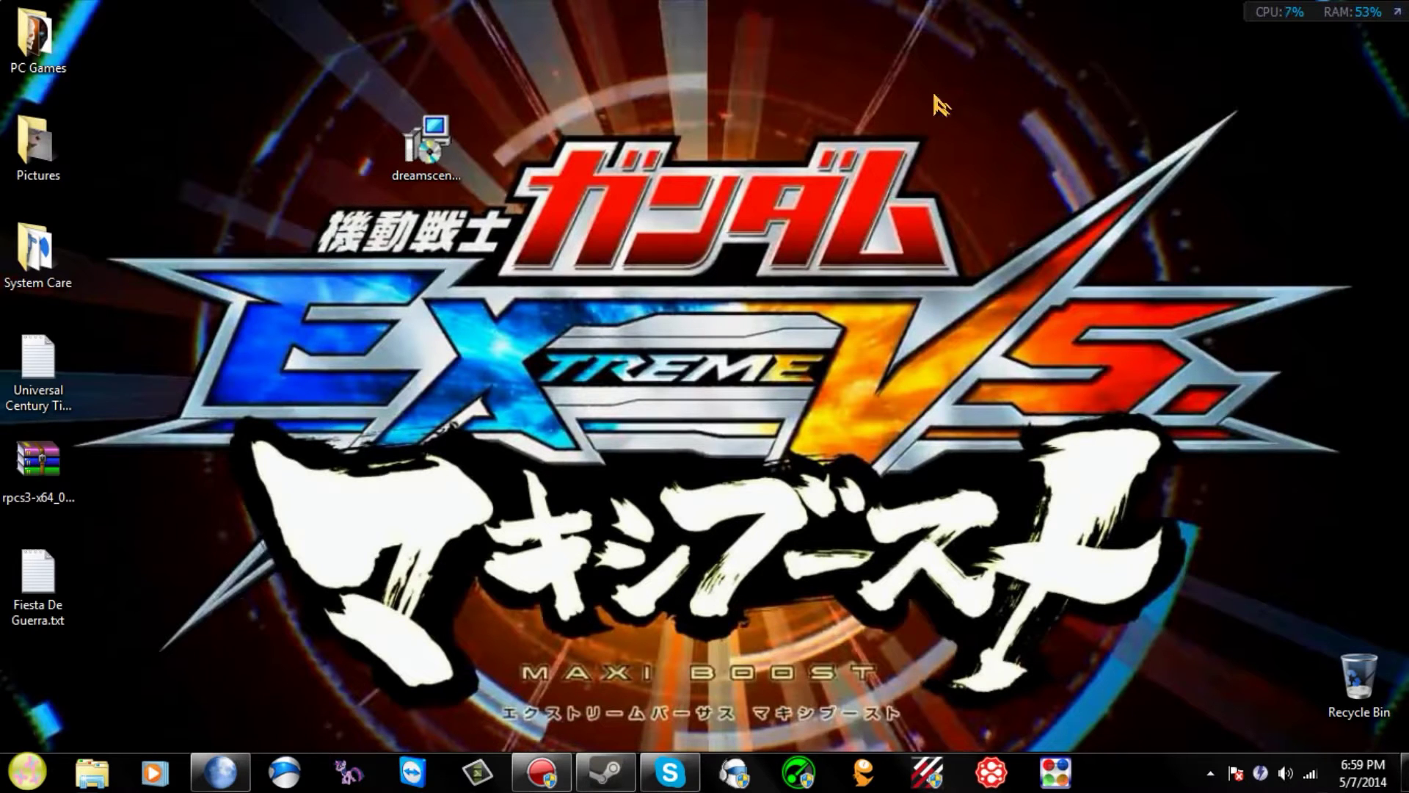
Step: Move the dreamsceneseven.exe icon a little to the left on the desktop
drag(424, 143, 346, 143)
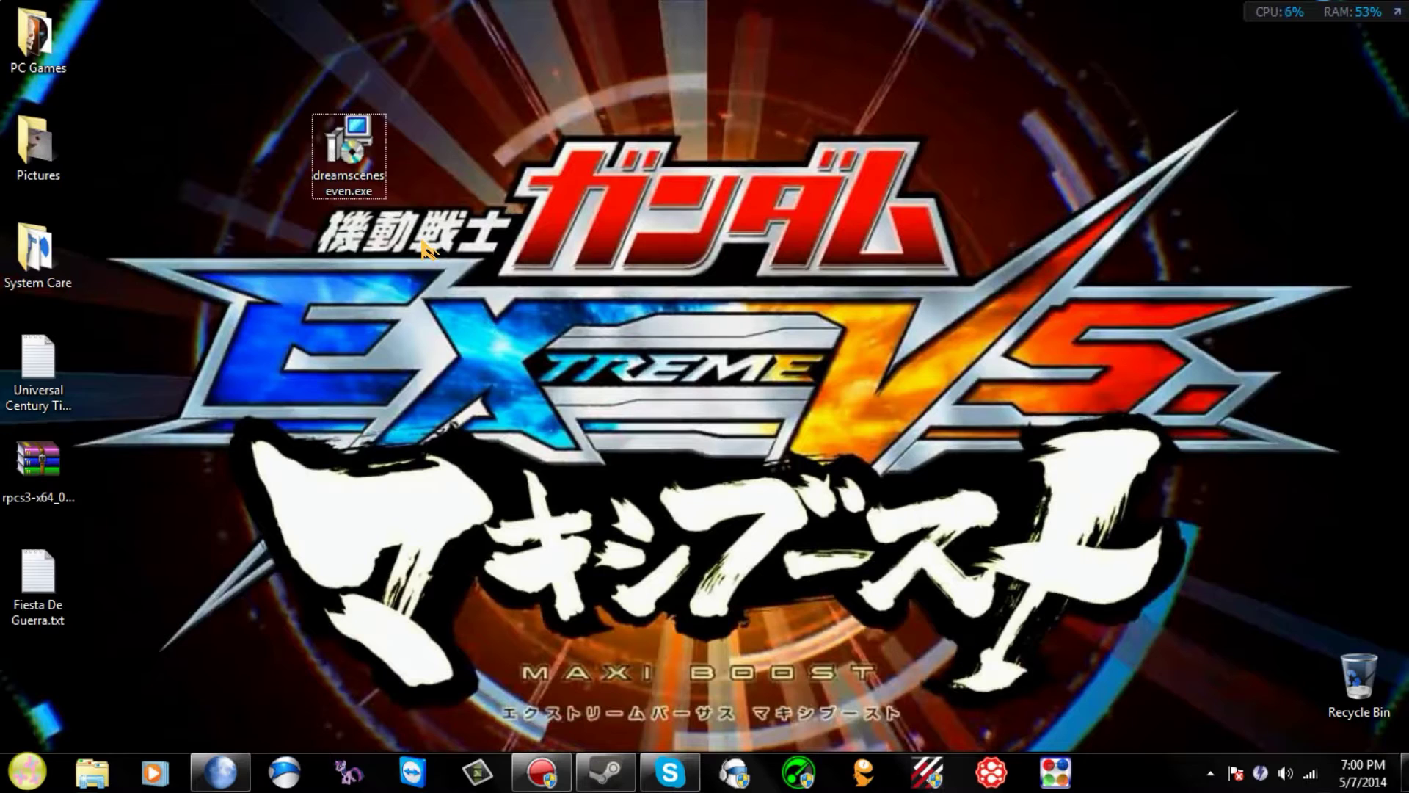
click(220, 770)
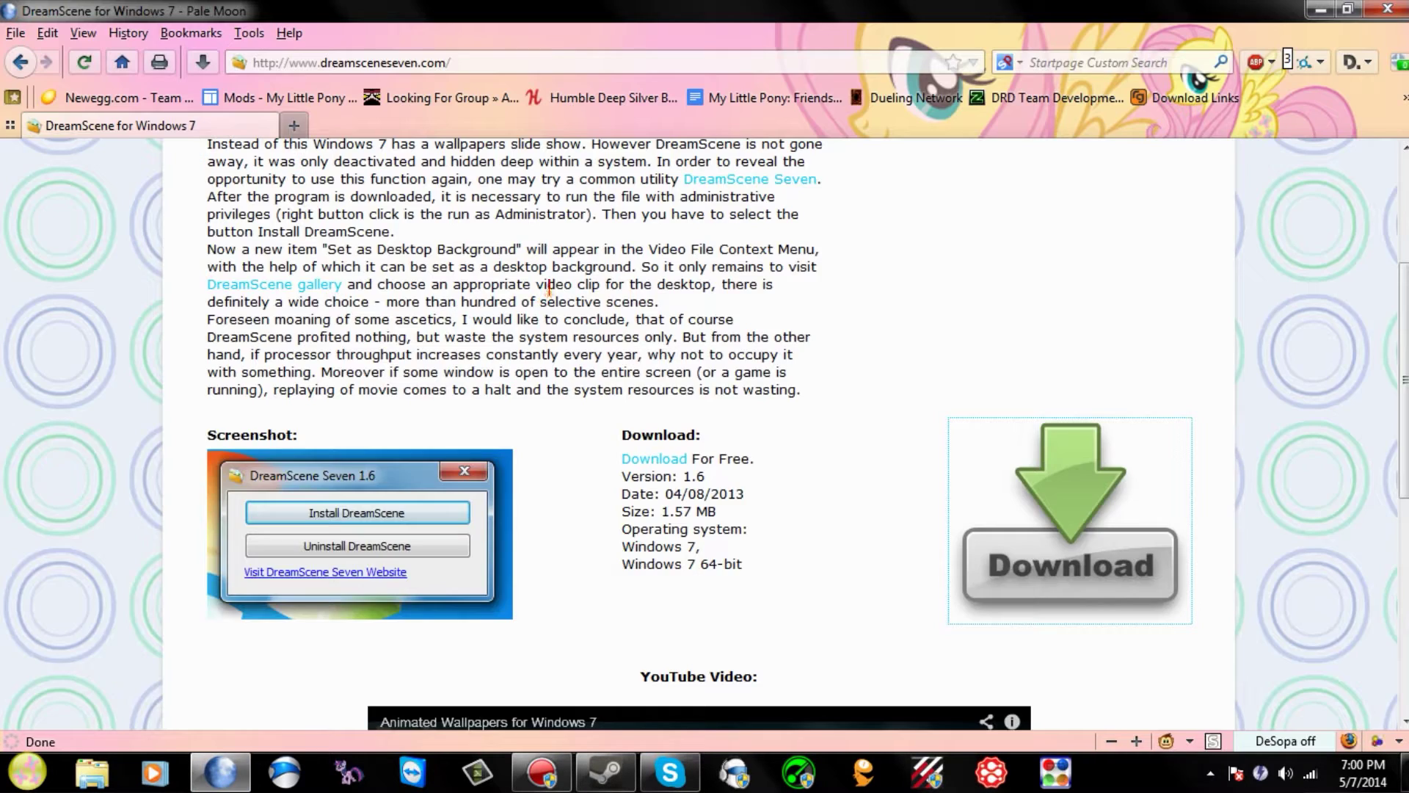
scroll(392, 375, up, 3)
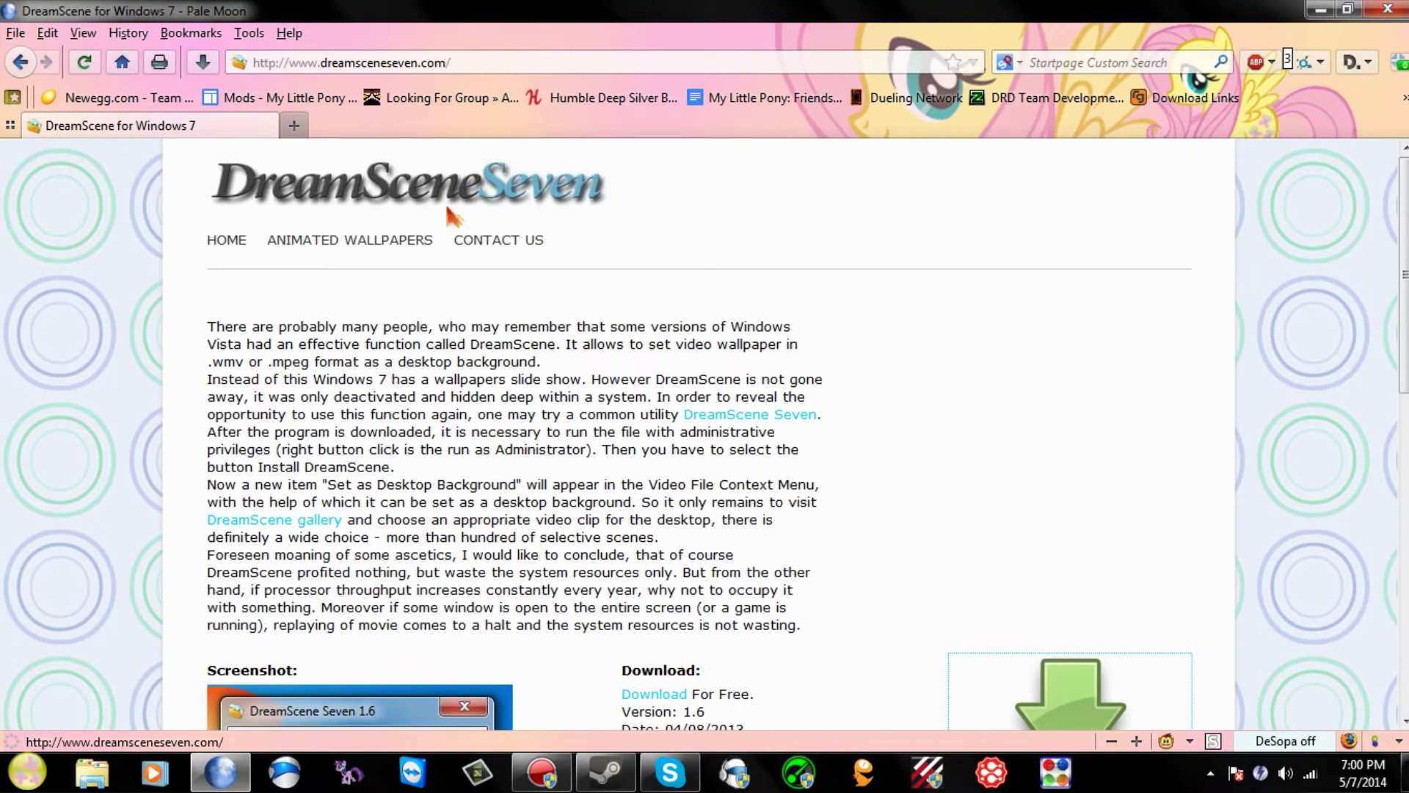
scroll(587, 330, down, 3)
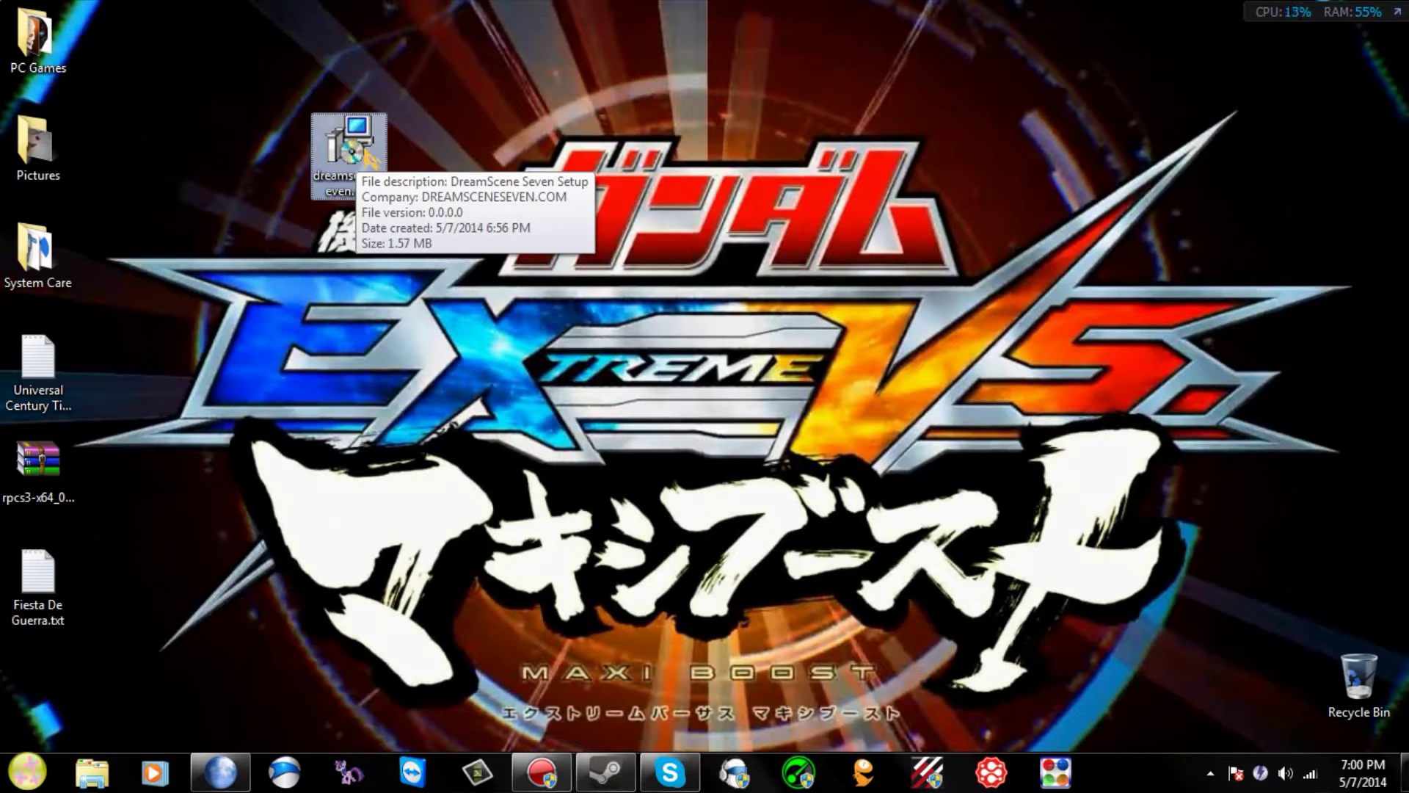
Step: Run dreamsceneseven.exe and install it with the default location, Start Menu folder and tasks
double_click(350, 157)
click(792, 411)
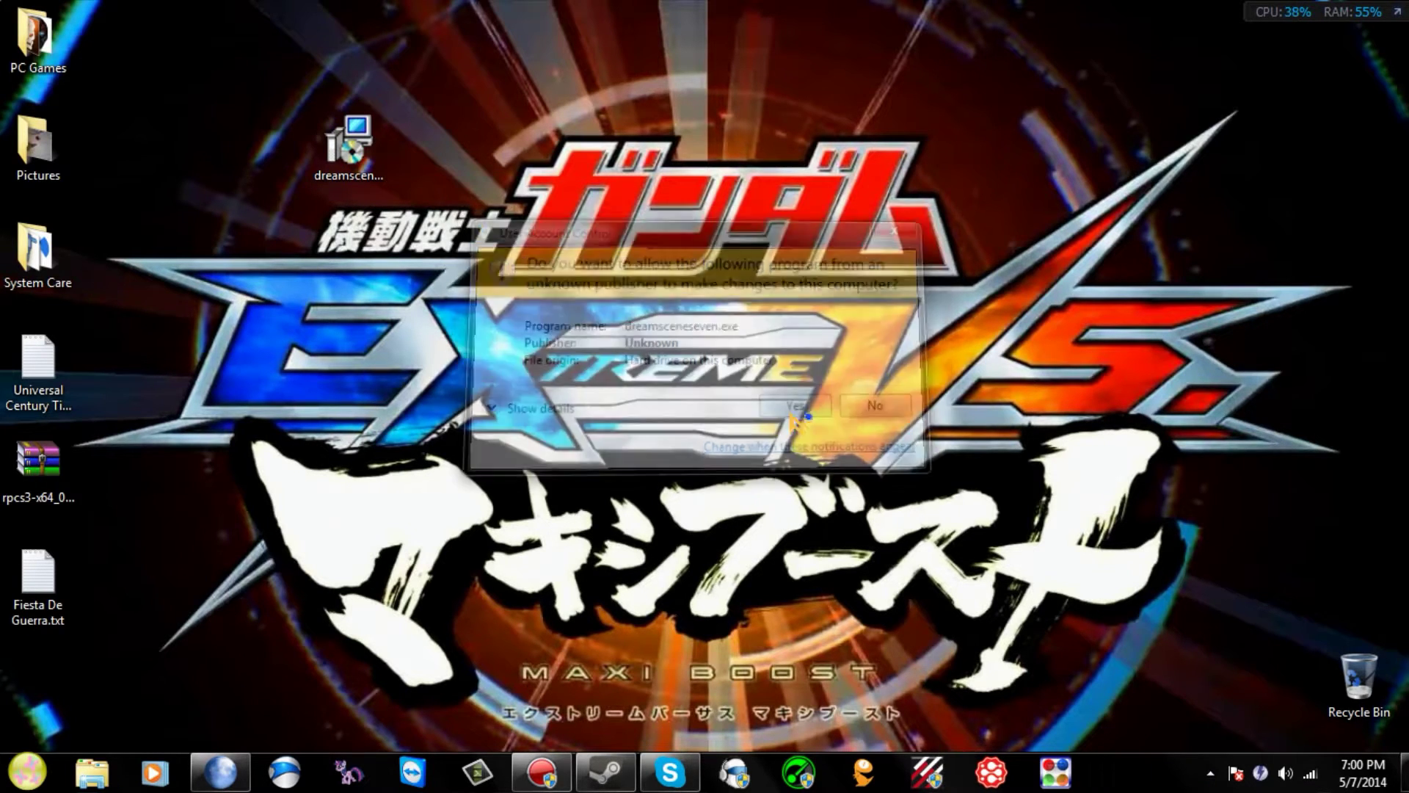
click(848, 551)
click(848, 550)
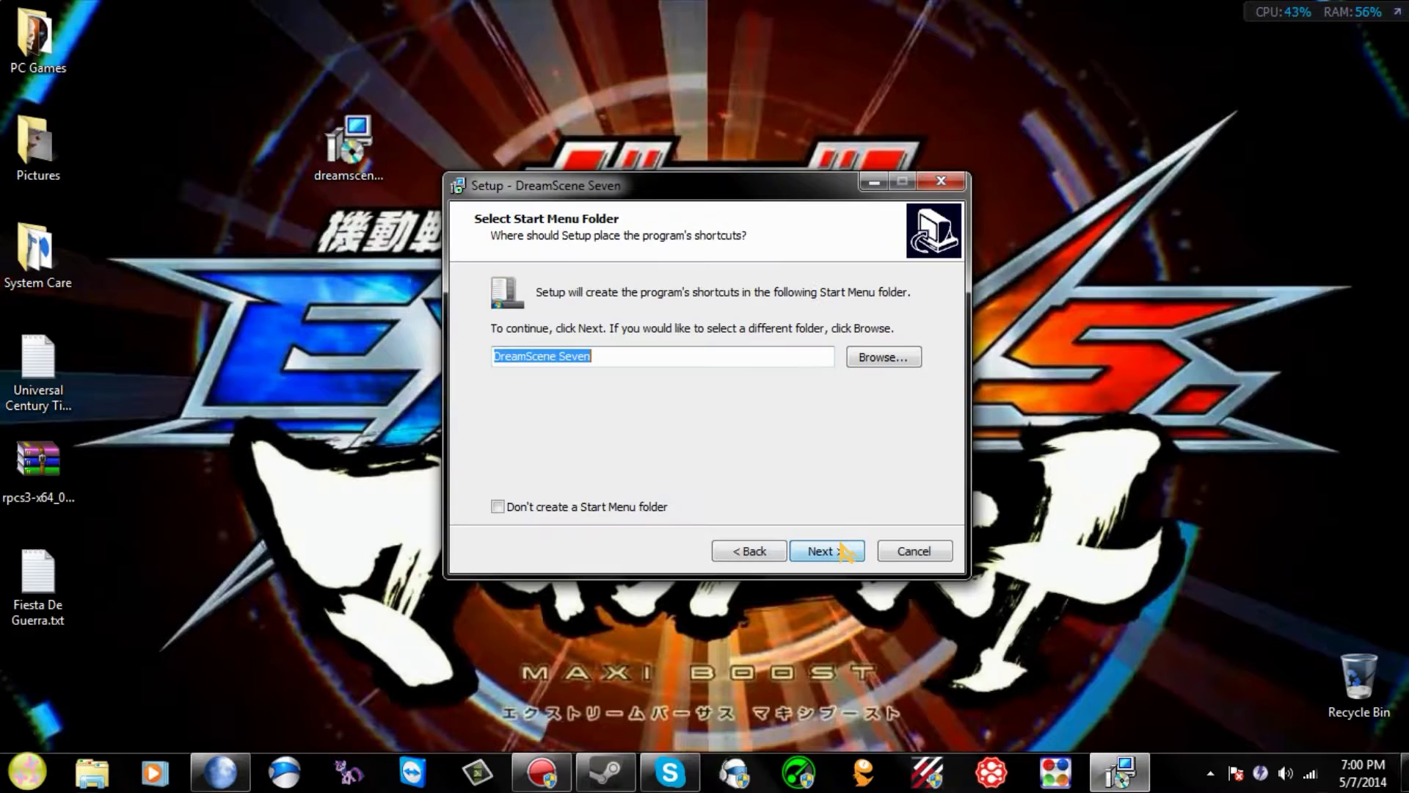
click(846, 550)
click(844, 550)
click(845, 550)
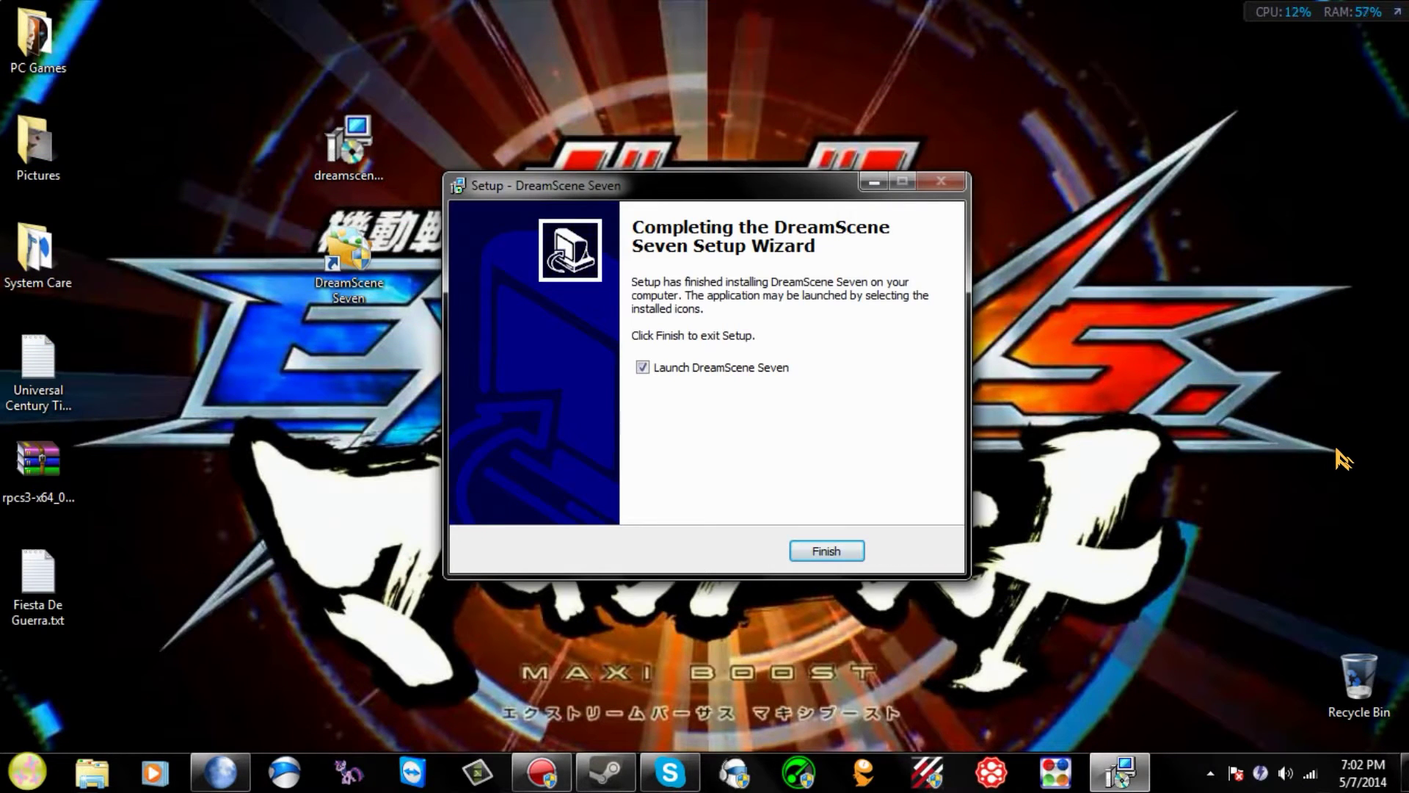
Step: Finish setup without launching DreamScene Seven, then reposition its new desktop shortcut
click(643, 367)
click(826, 551)
drag(346, 269, 622, 96)
Step: Launch DreamScene Seven as administrator, install the DreamScene feature, and close the tool
double_click(580, 74)
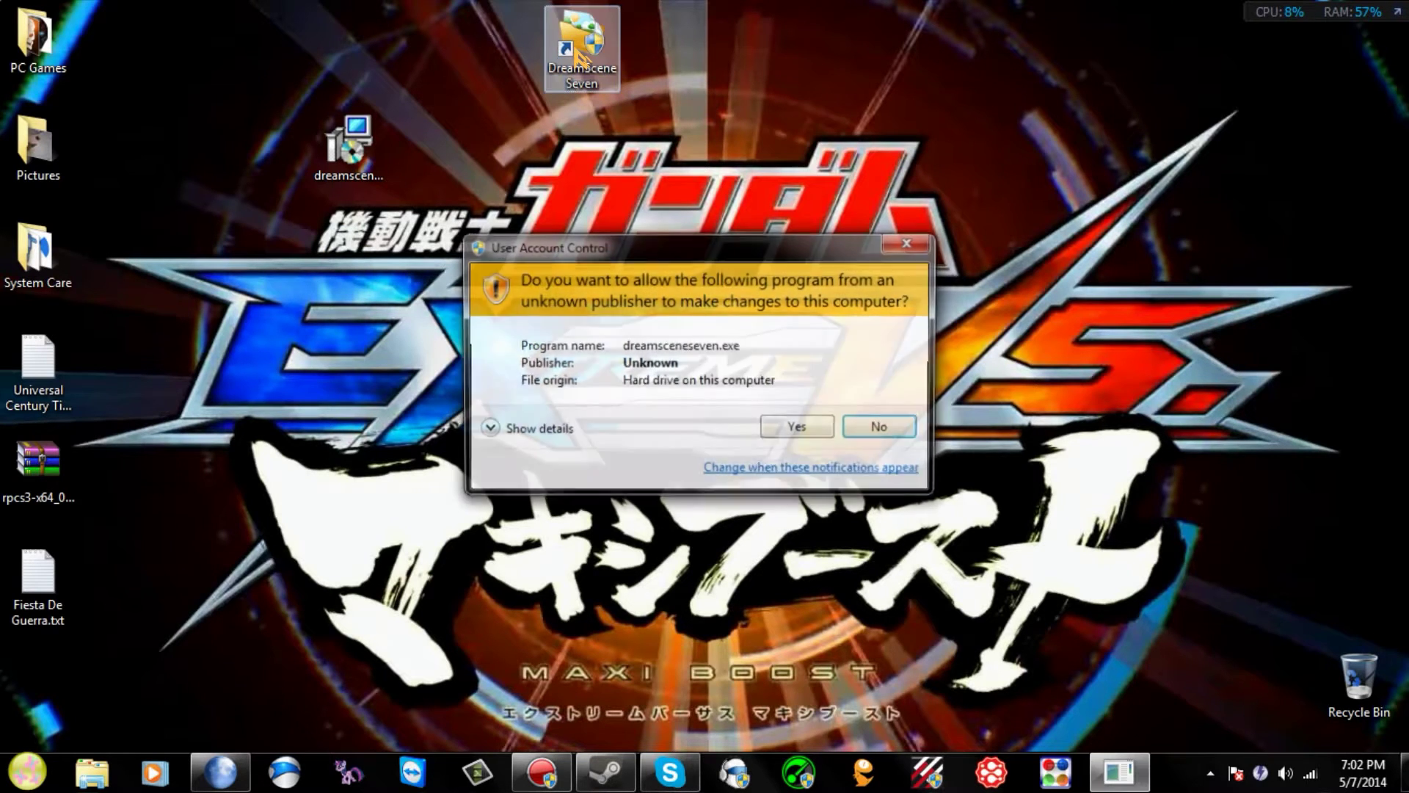
click(804, 433)
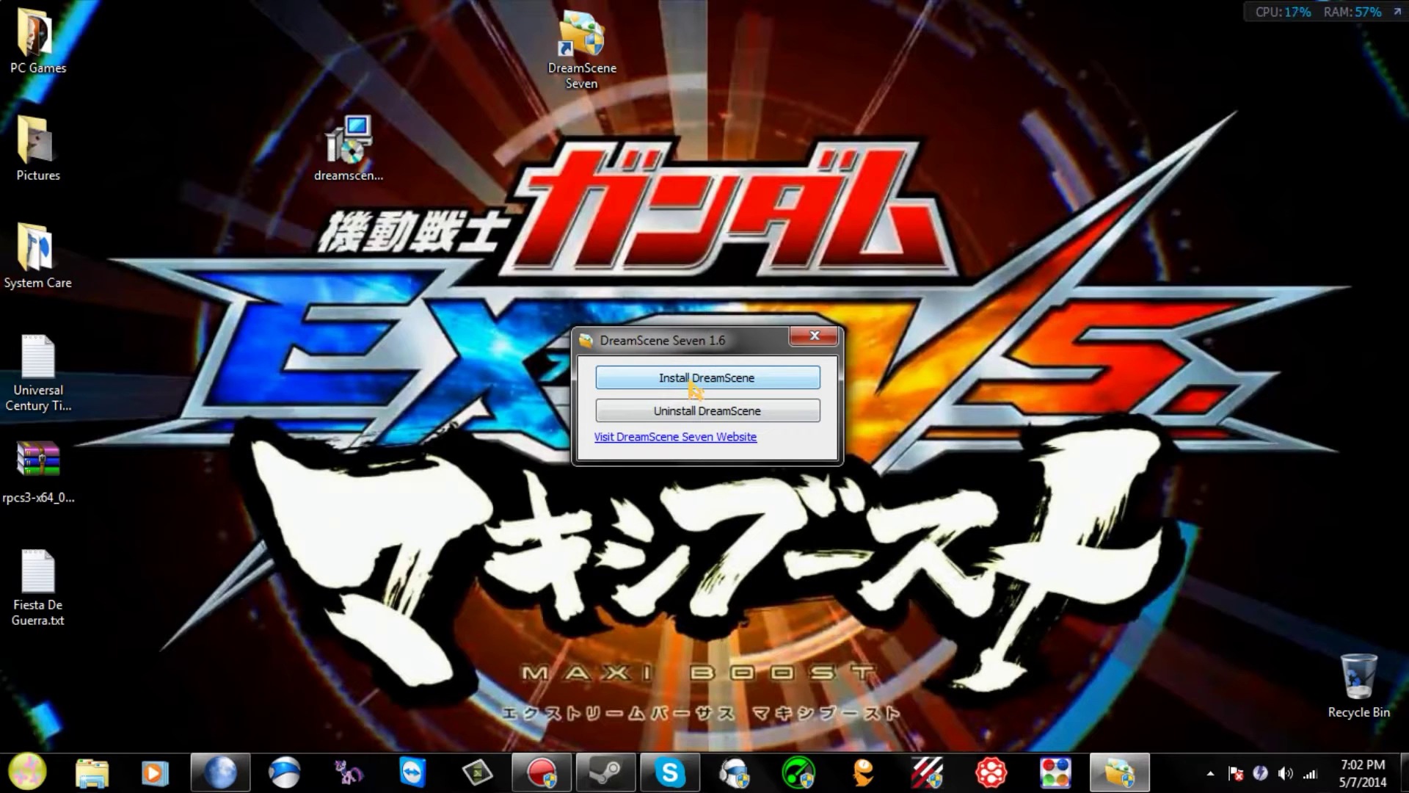
click(692, 385)
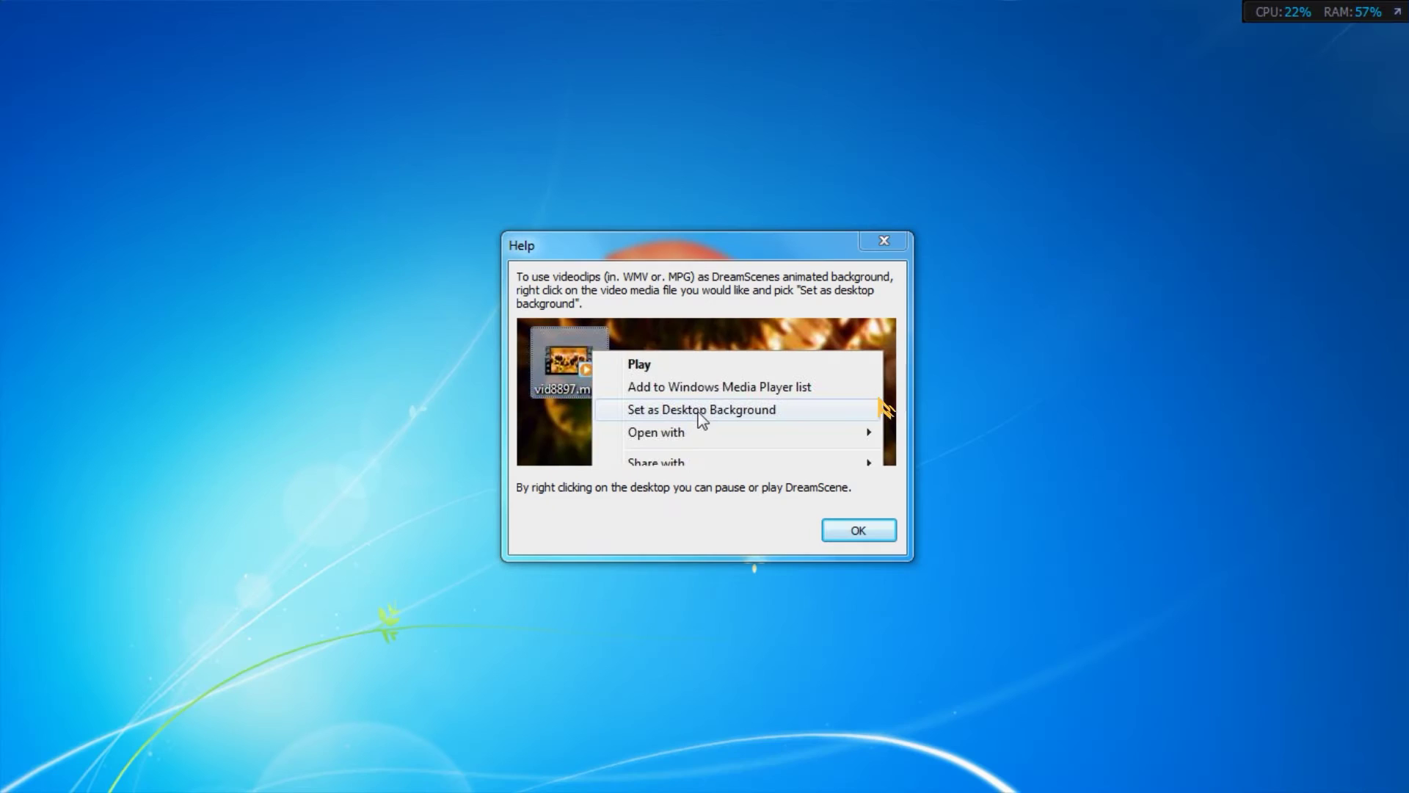
click(883, 523)
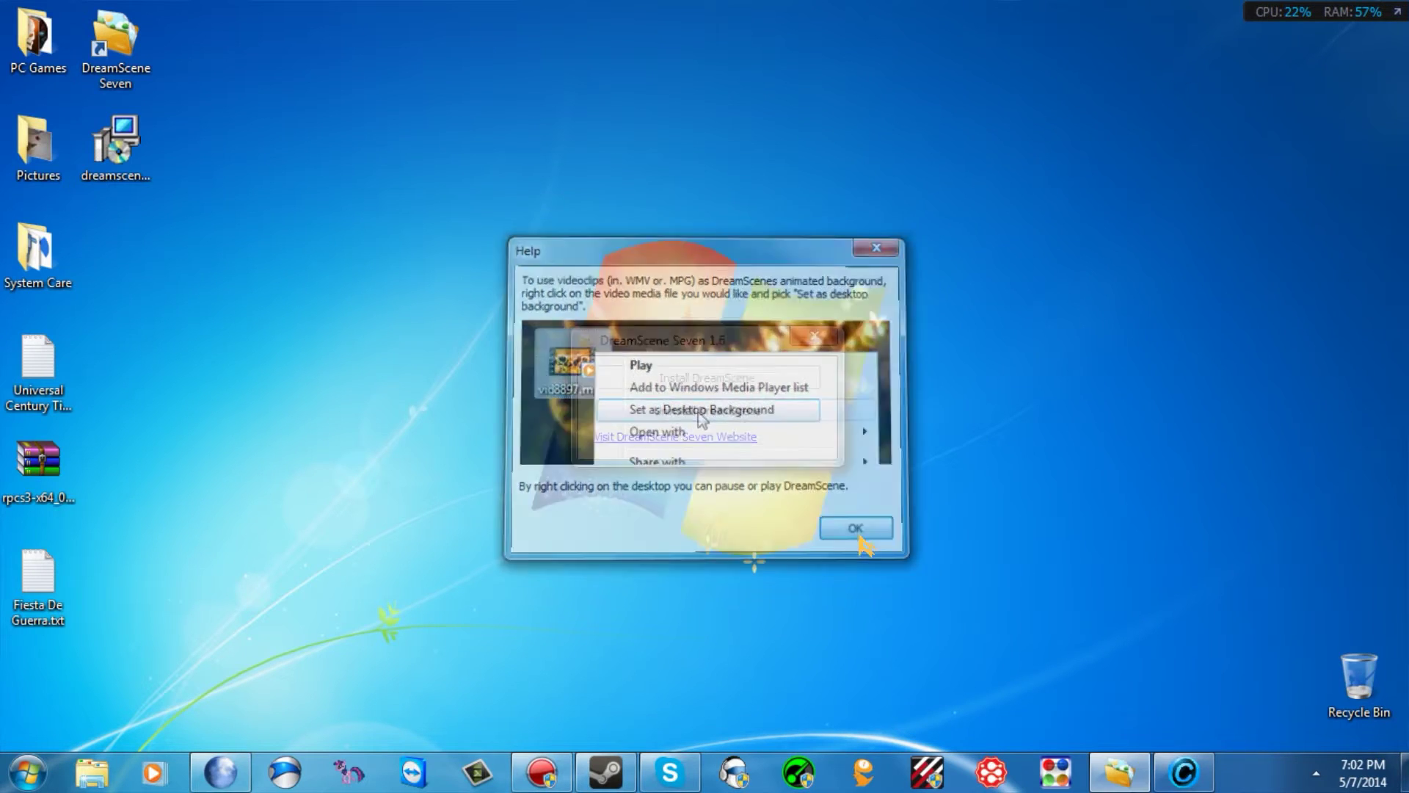
click(813, 336)
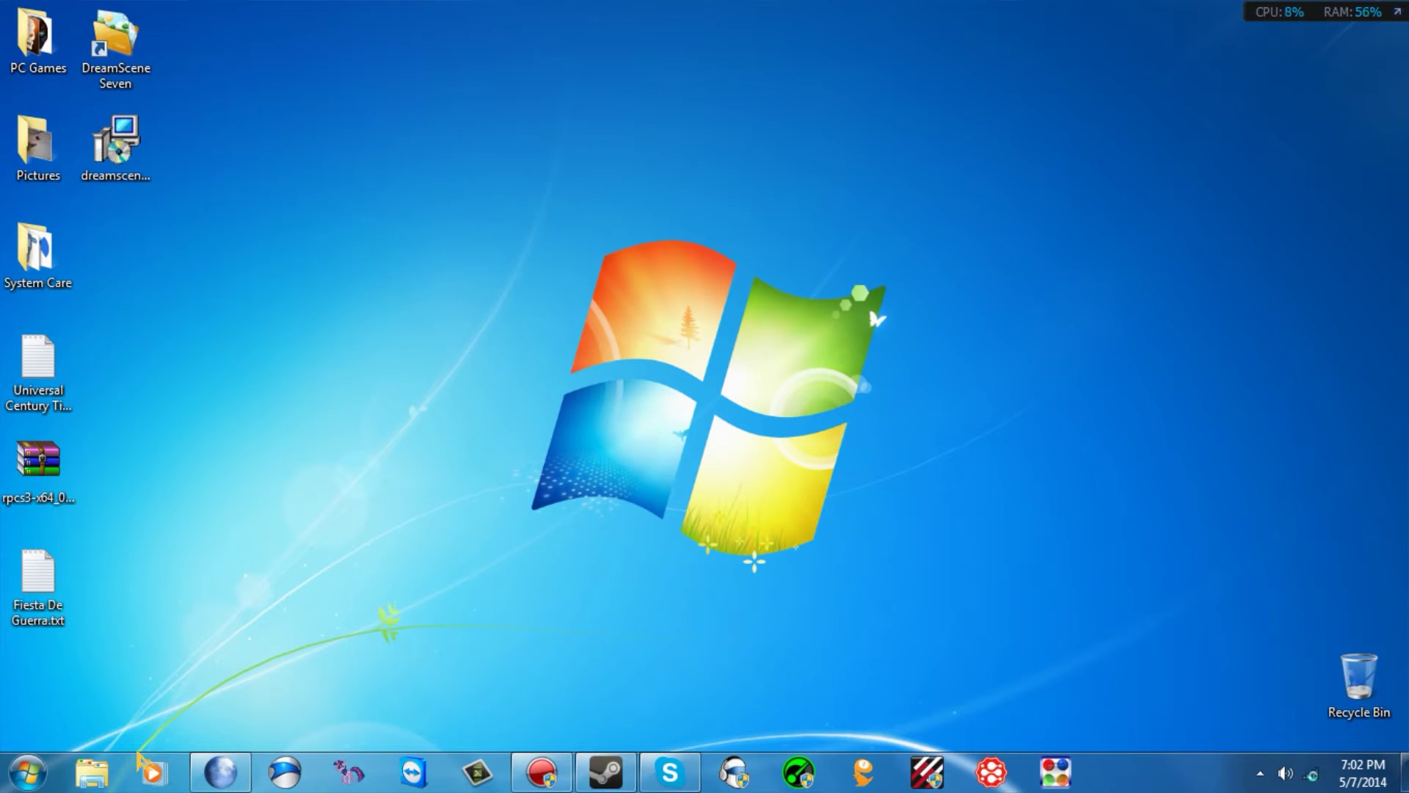
Step: Open Performance Information and Tools from the Control Panel item list, leaving the view setting unchanged
click(28, 772)
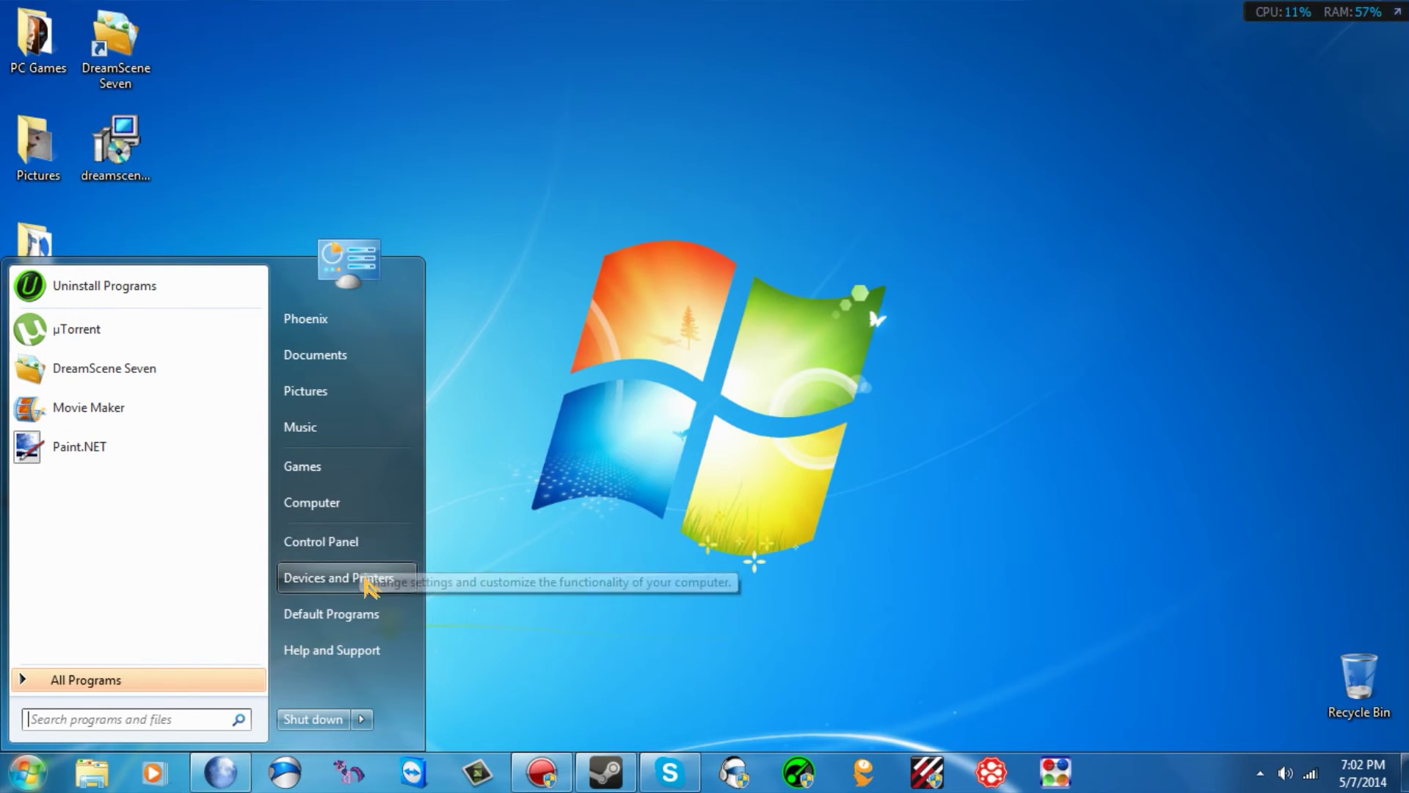
click(370, 554)
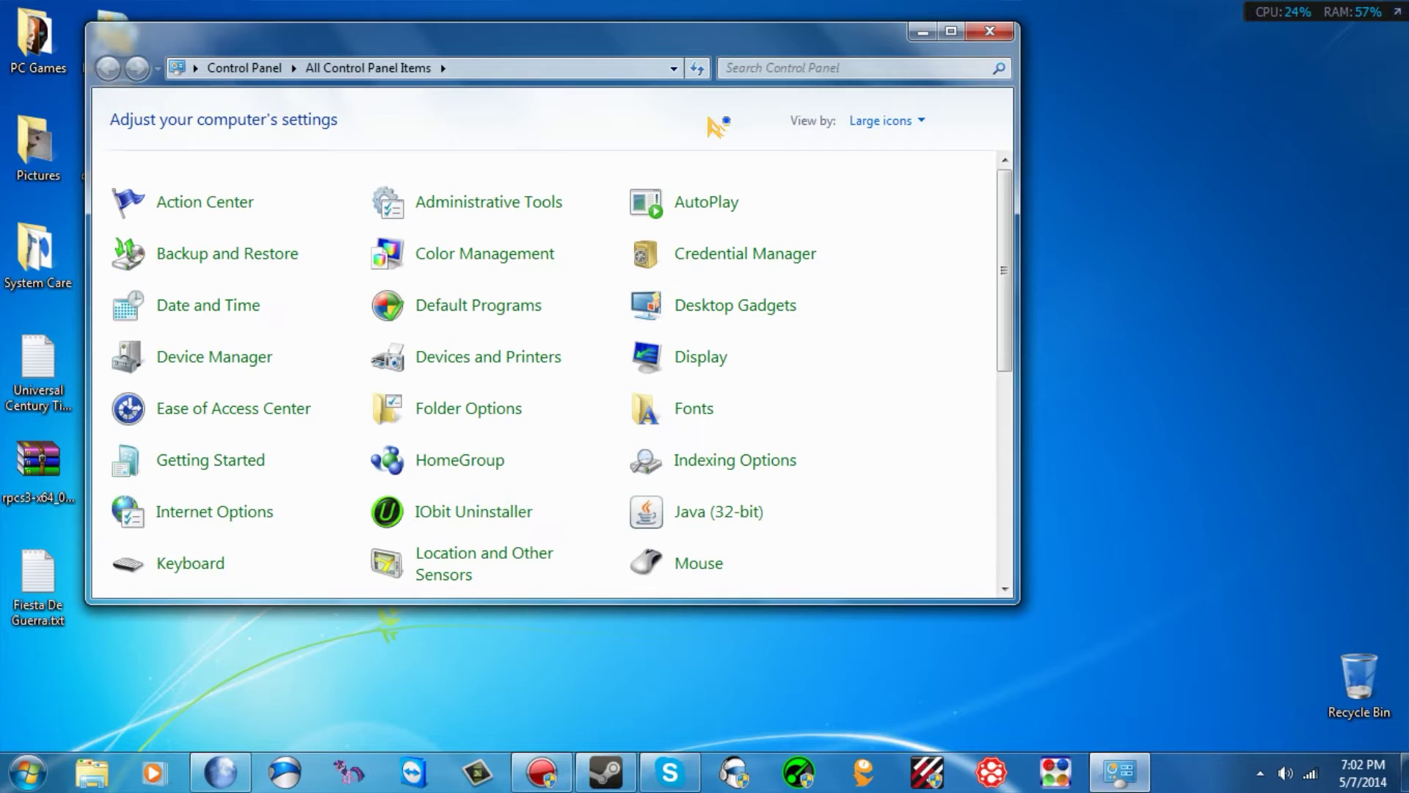
click(939, 129)
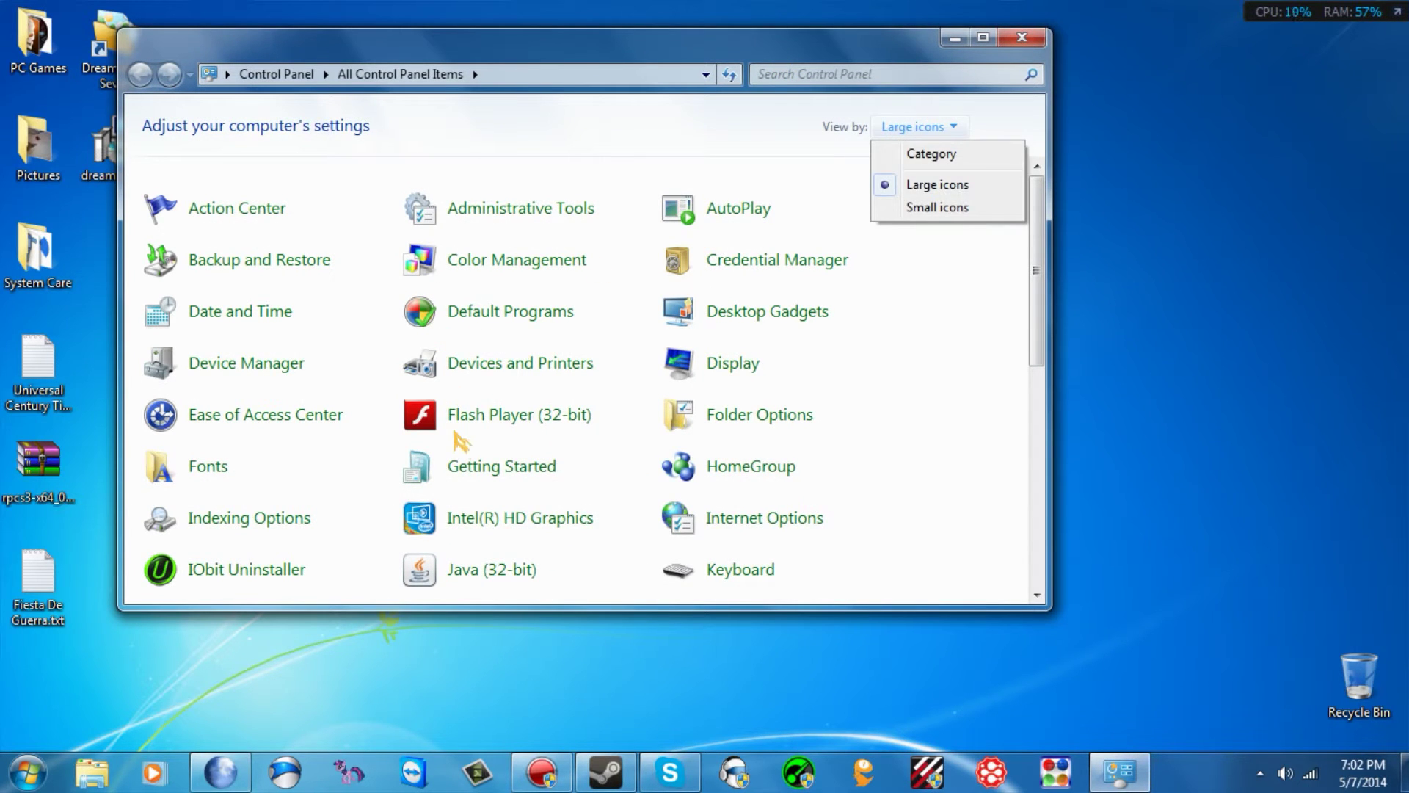
click(907, 447)
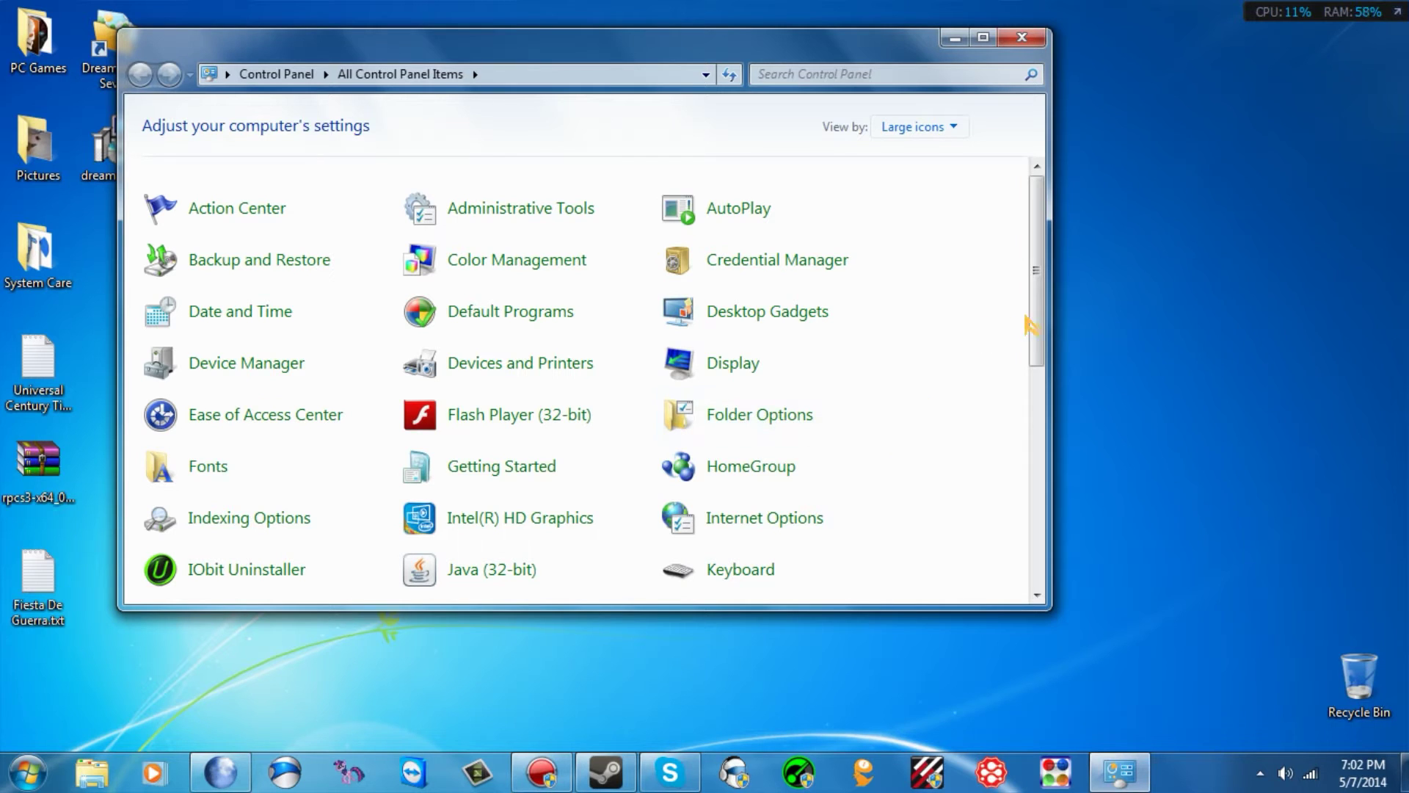
drag(1031, 315, 1030, 428)
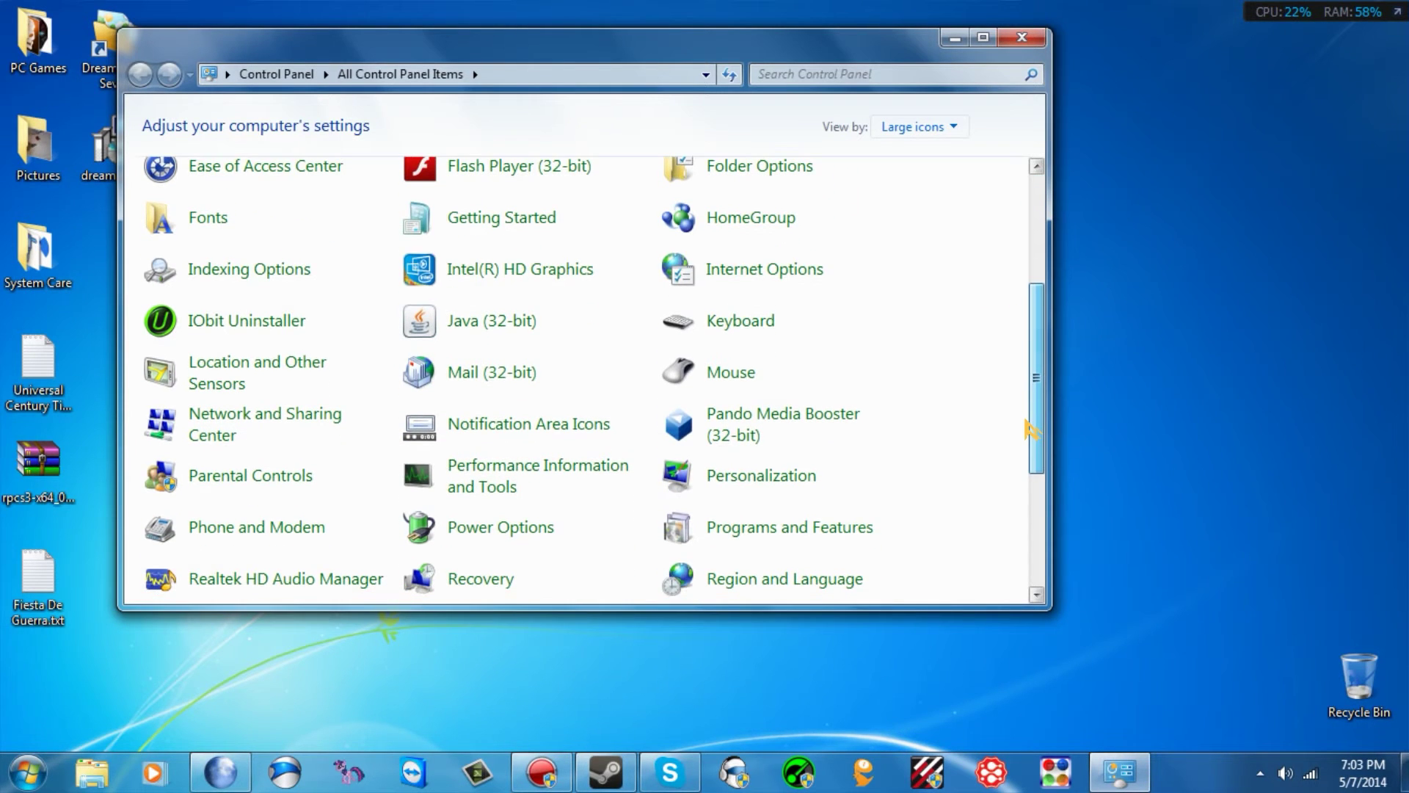
click(541, 481)
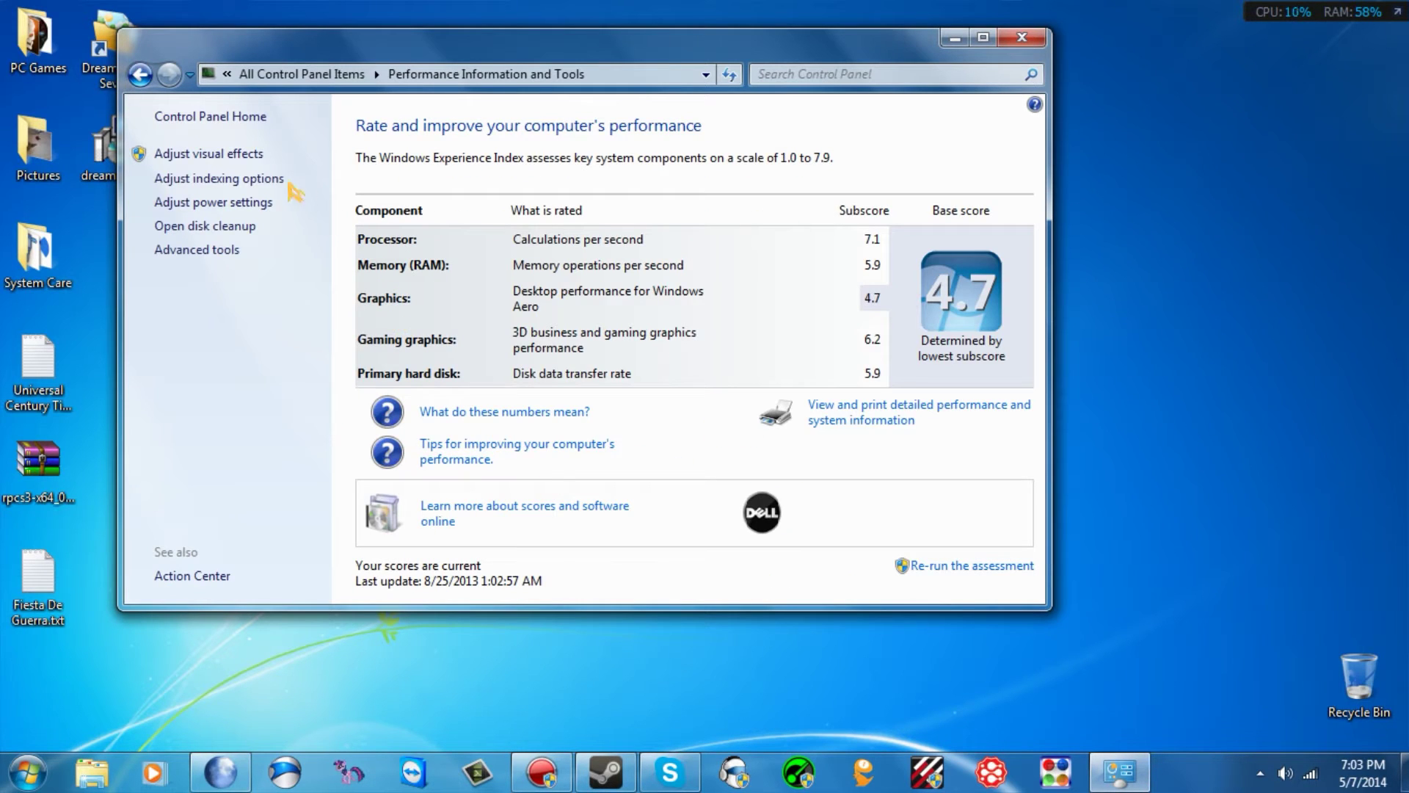
Step: Review the Visual Effects settings, accept them with OK, and close Performance Information and Tools
click(236, 155)
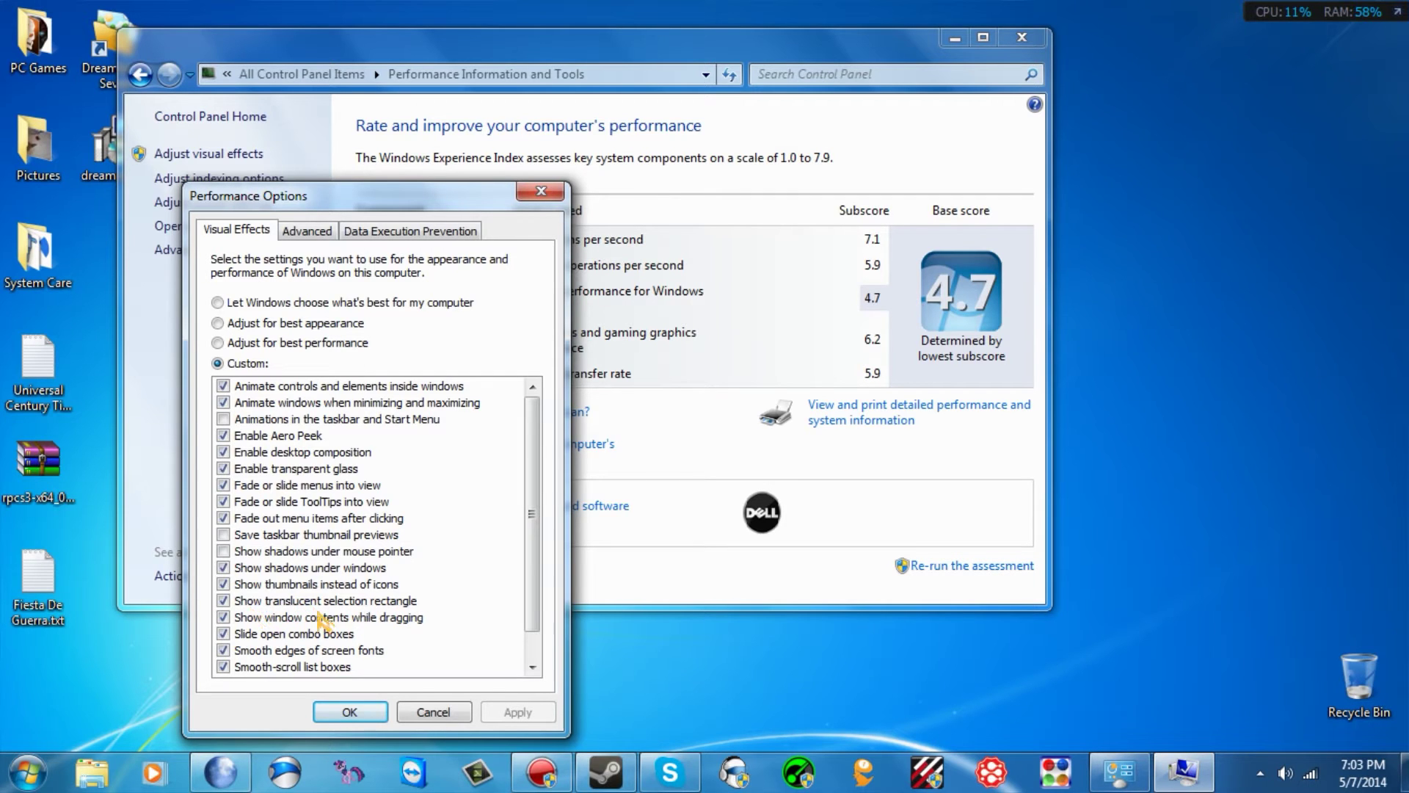
click(351, 711)
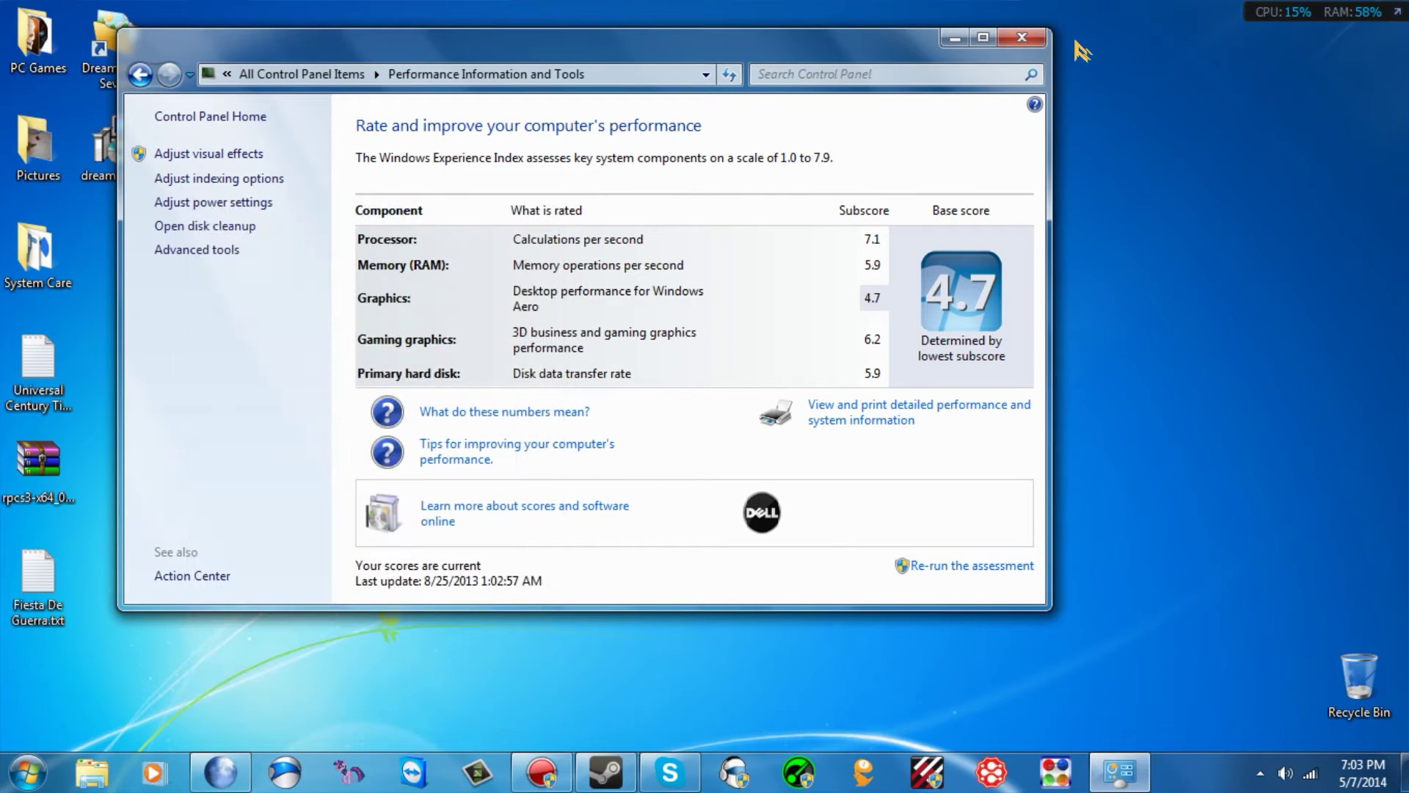
click(1021, 38)
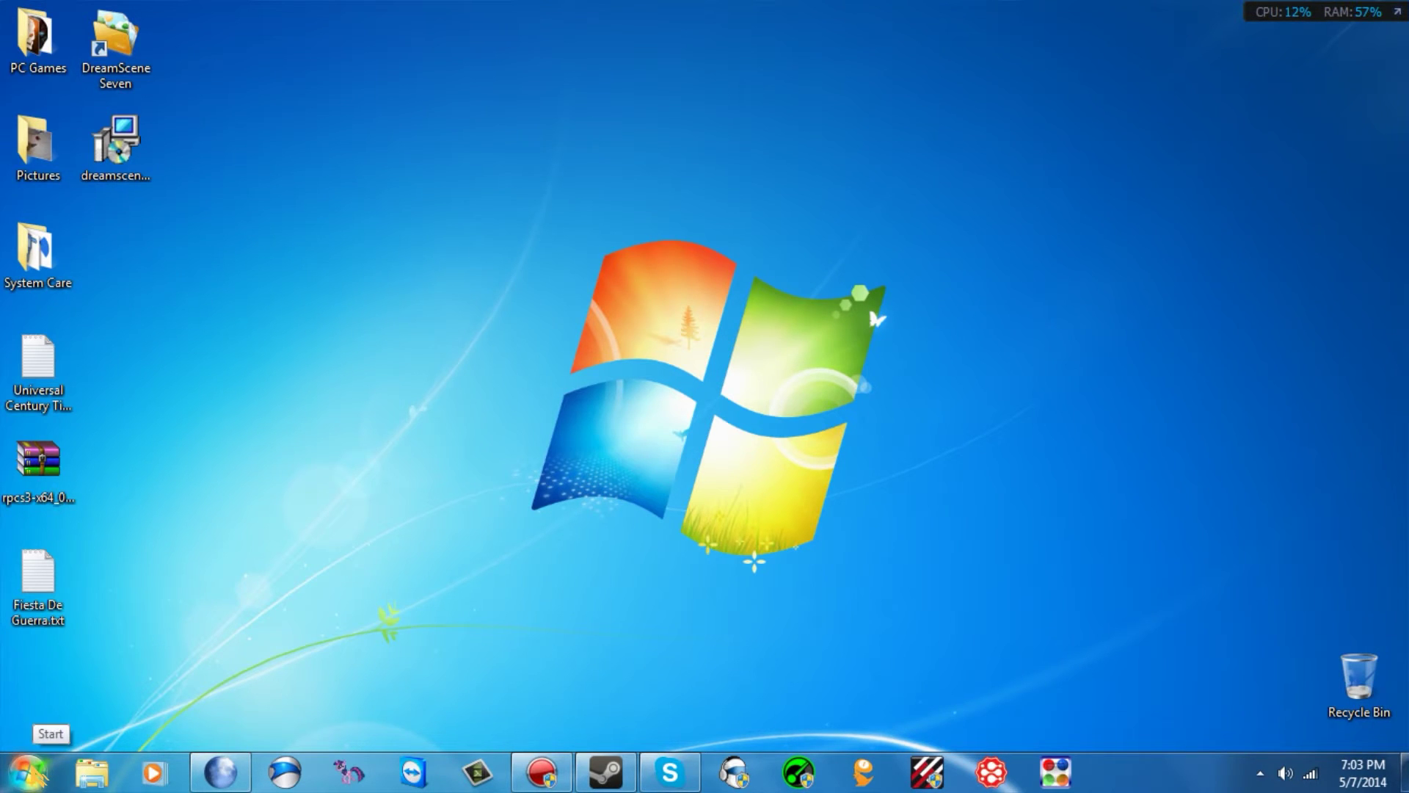
Step: Launch Windows Live Movie Maker from the Start menu and shift its window slightly right
click(29, 774)
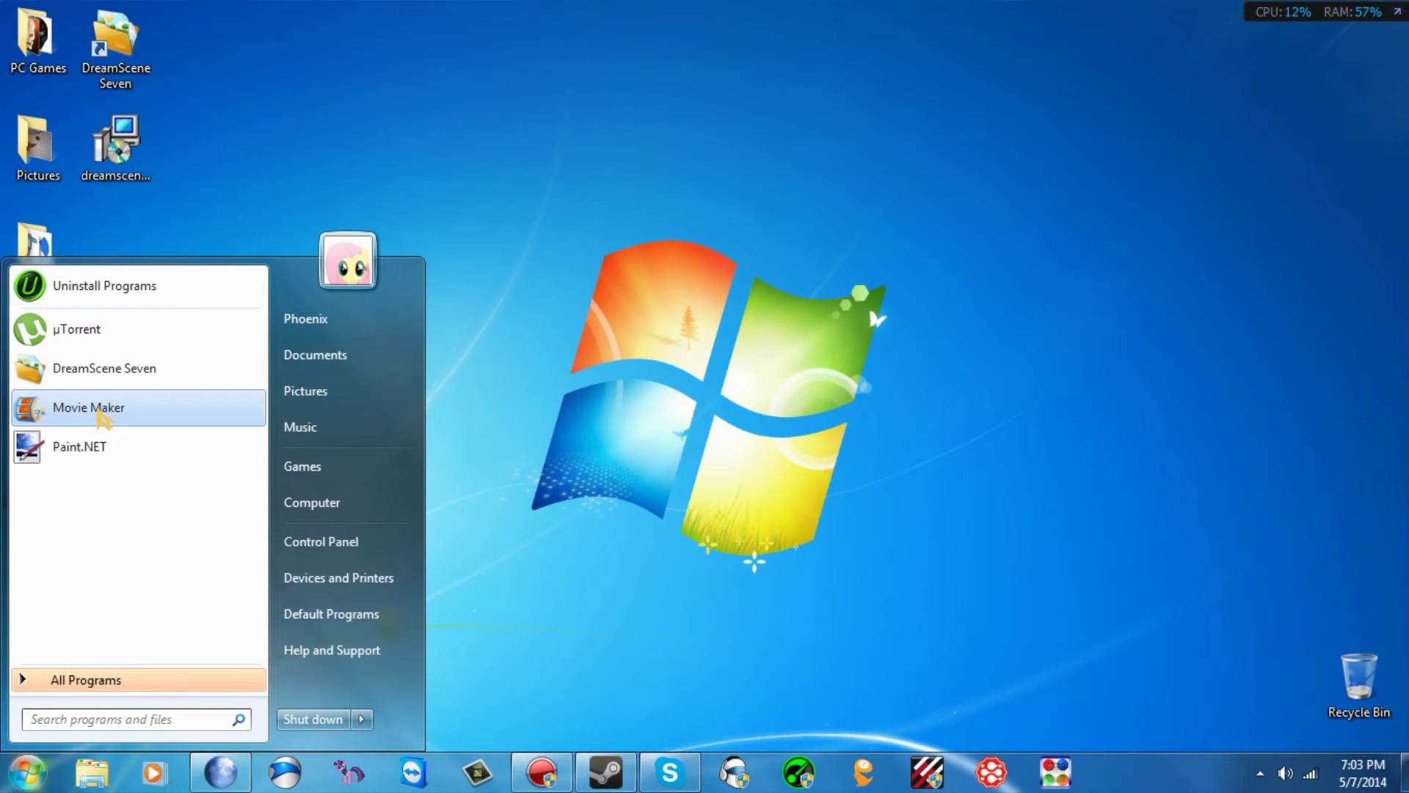
click(101, 415)
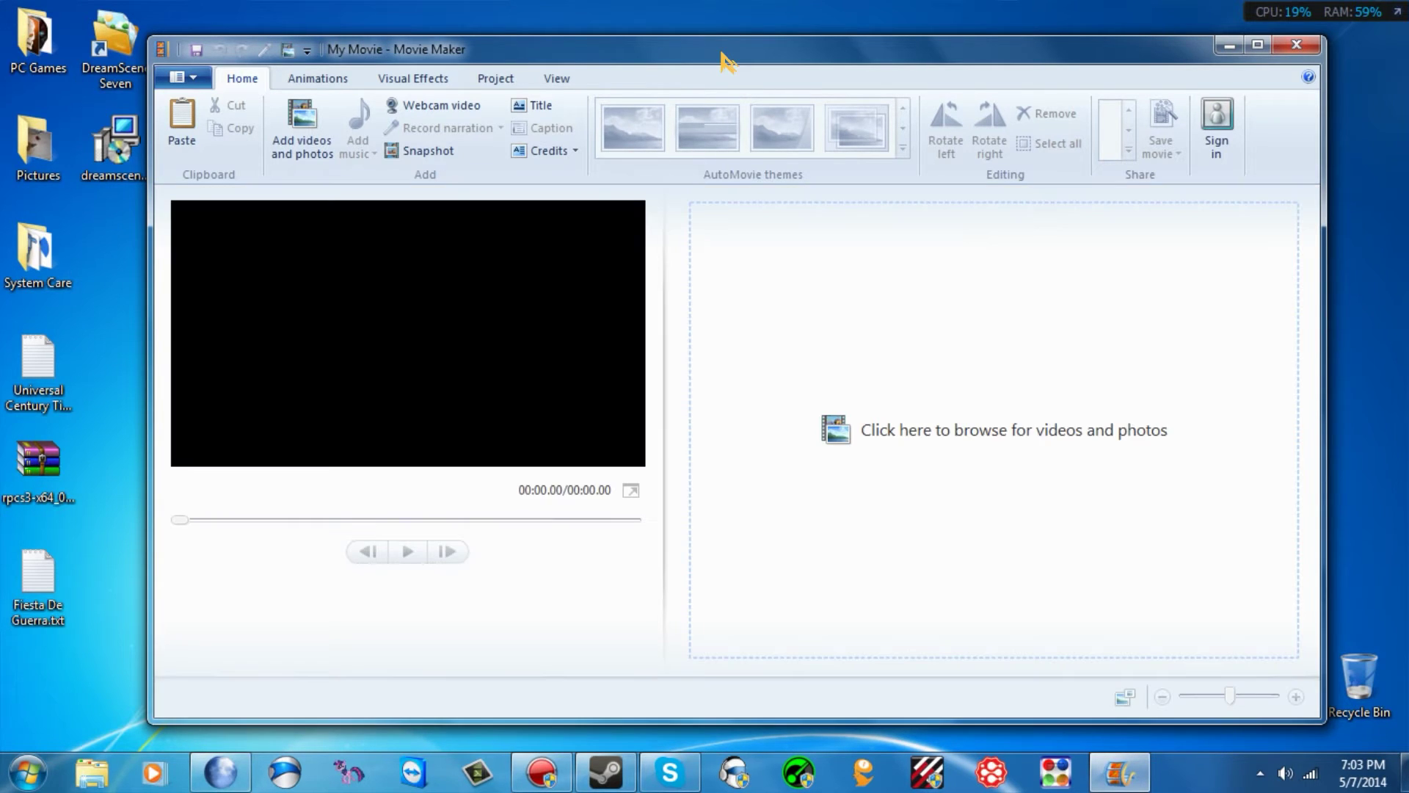
drag(722, 55, 769, 63)
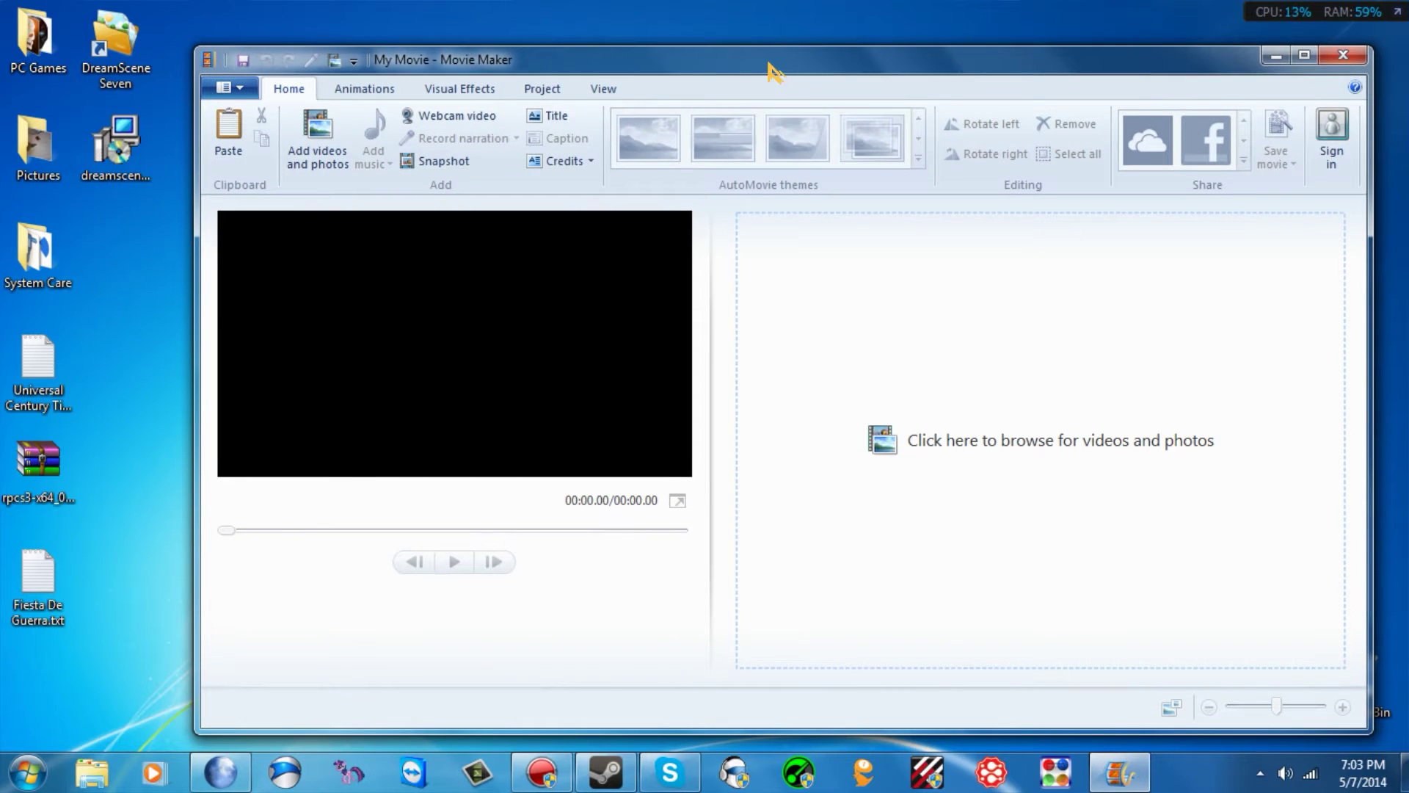
Step: Drag Gundam EXtreme VS Maxi Boost.wmv from Pictures > DreamScene Backrounds into the Movie Maker project
double_click(33, 143)
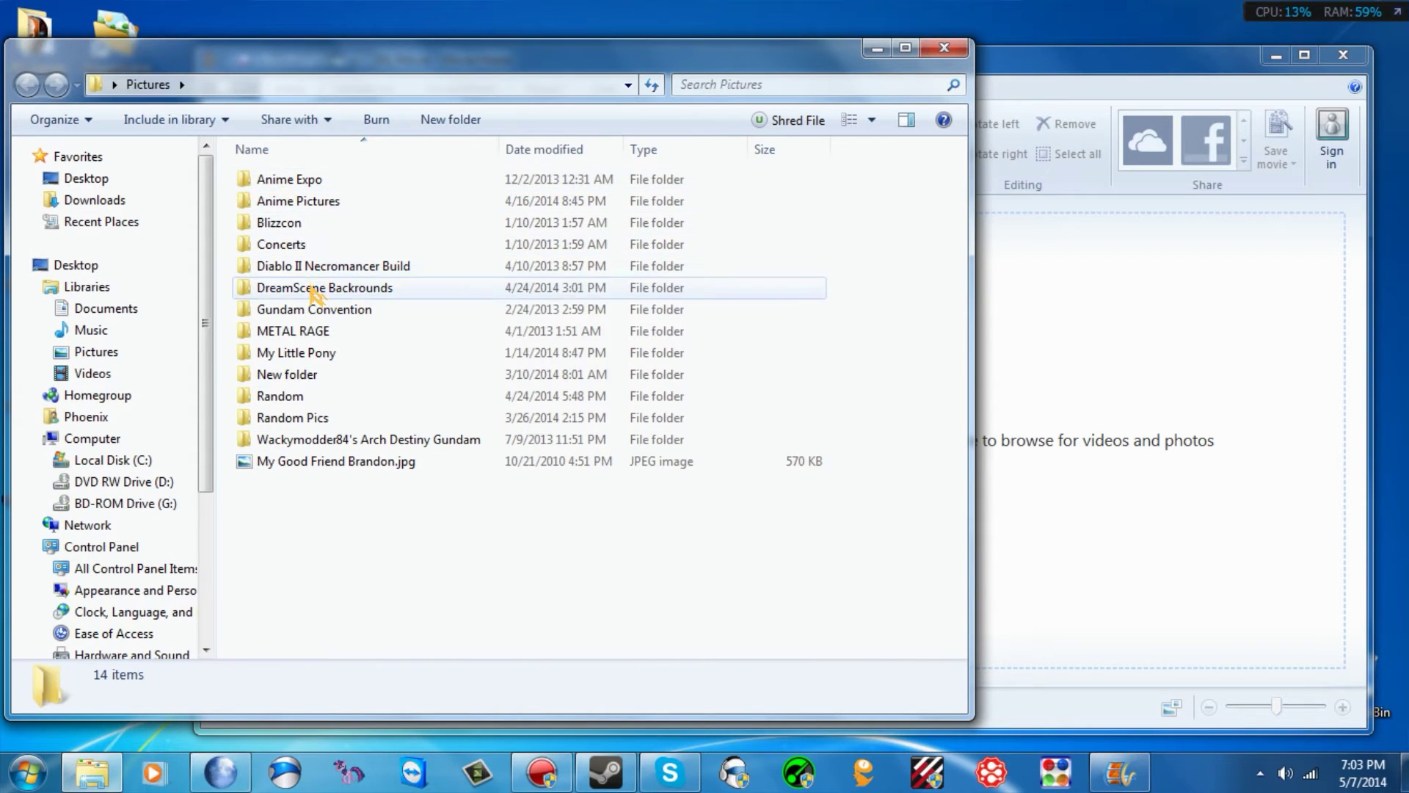
double_click(308, 287)
drag(464, 58, 348, 78)
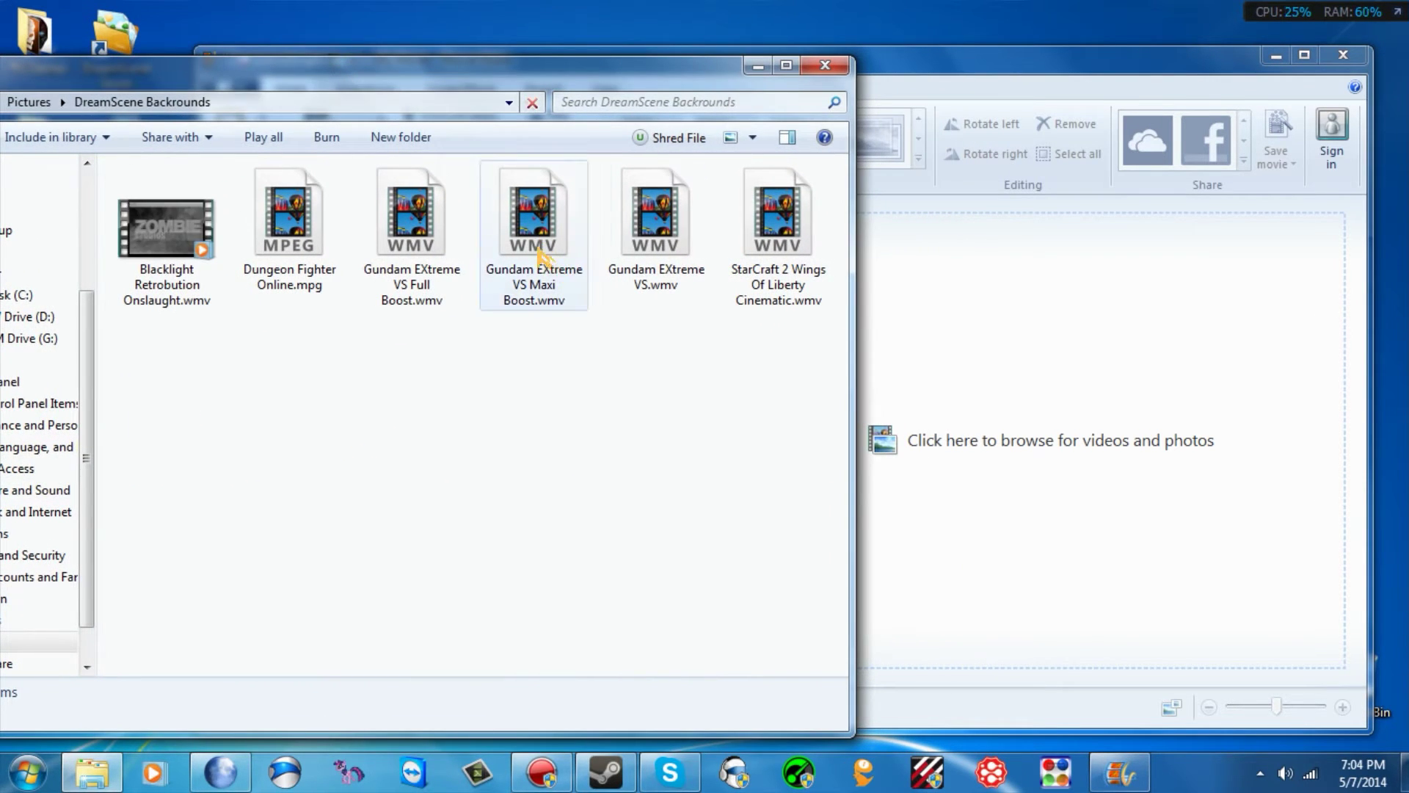
drag(558, 264, 1086, 345)
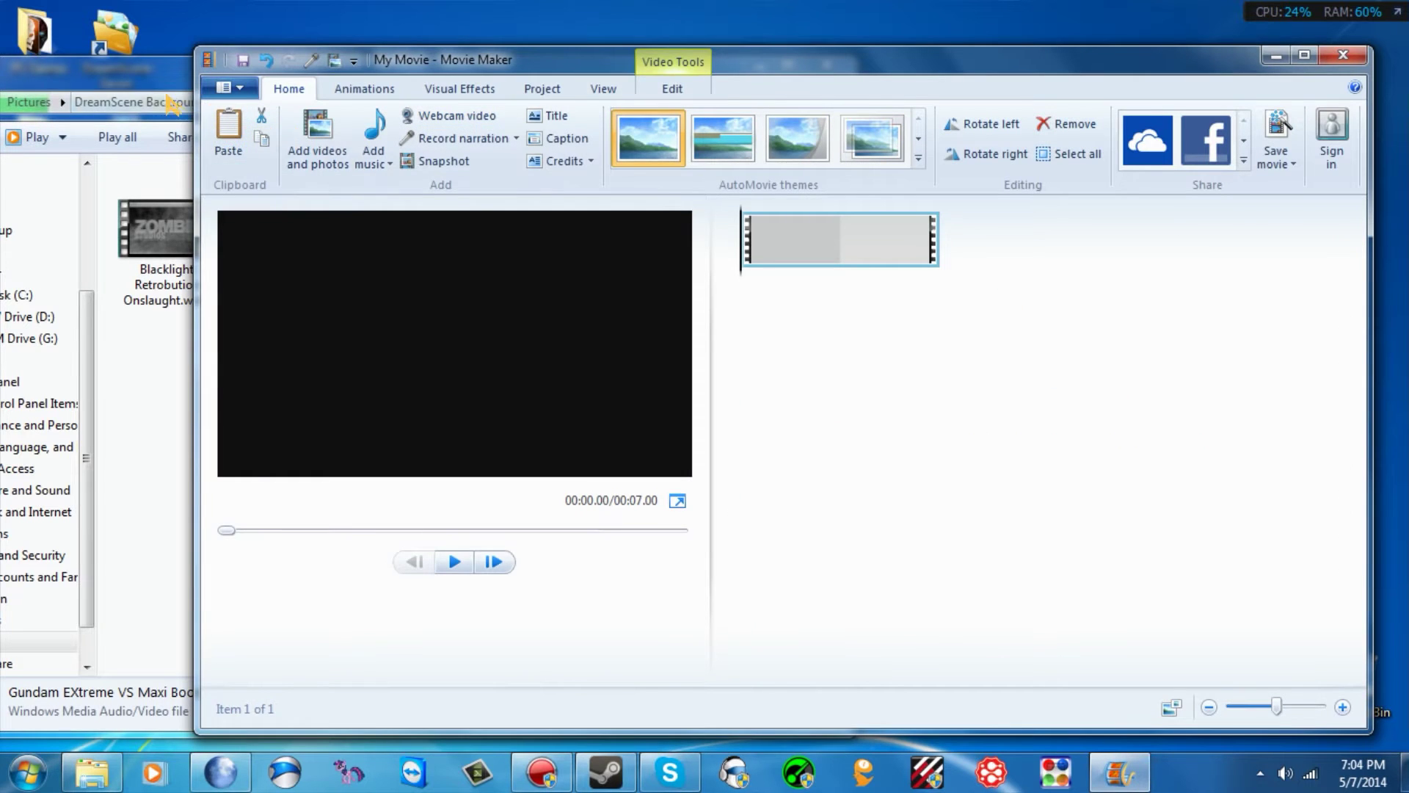
Step: Minimize the folder window, move Movie Maker left, and dismiss the preparing-files notice
key(alt+Tab)
click(759, 66)
drag(758, 66, 626, 81)
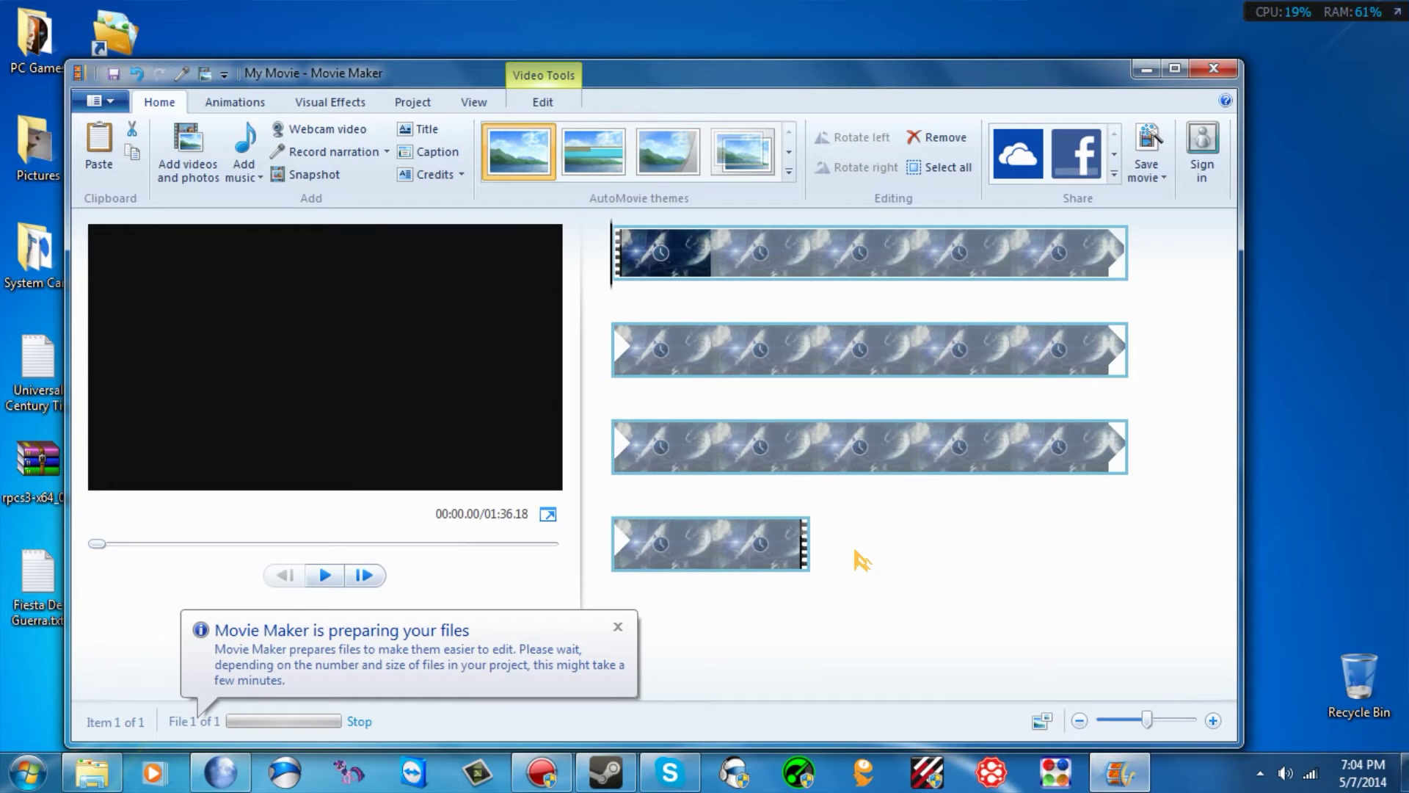
click(618, 627)
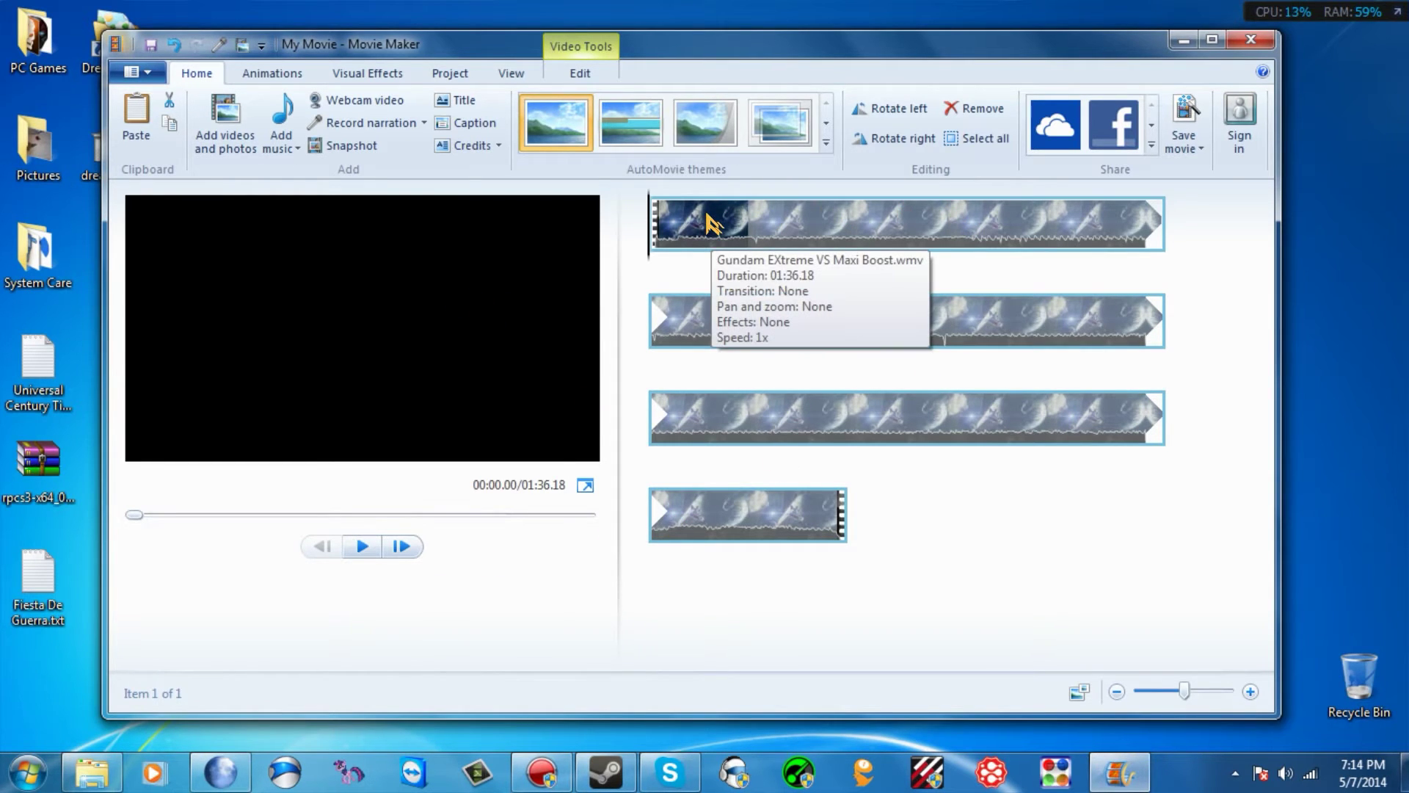
Step: Start saving the movie with the For high-definition display setting
mouse_move(802, 73)
mouse_down()
mouse_move(836, 75)
mouse_move(807, 79)
mouse_up()
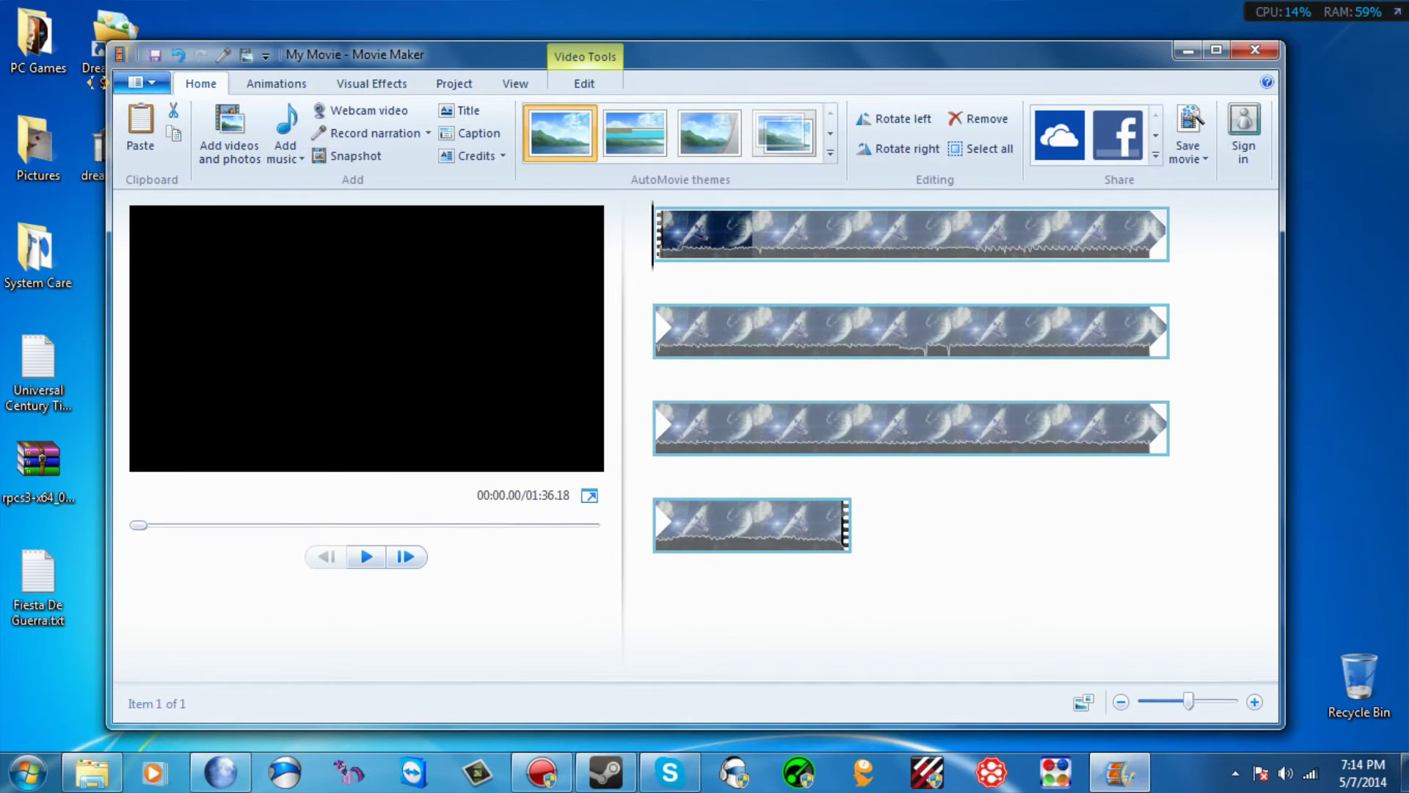
click(136, 86)
mouse_move(213, 364)
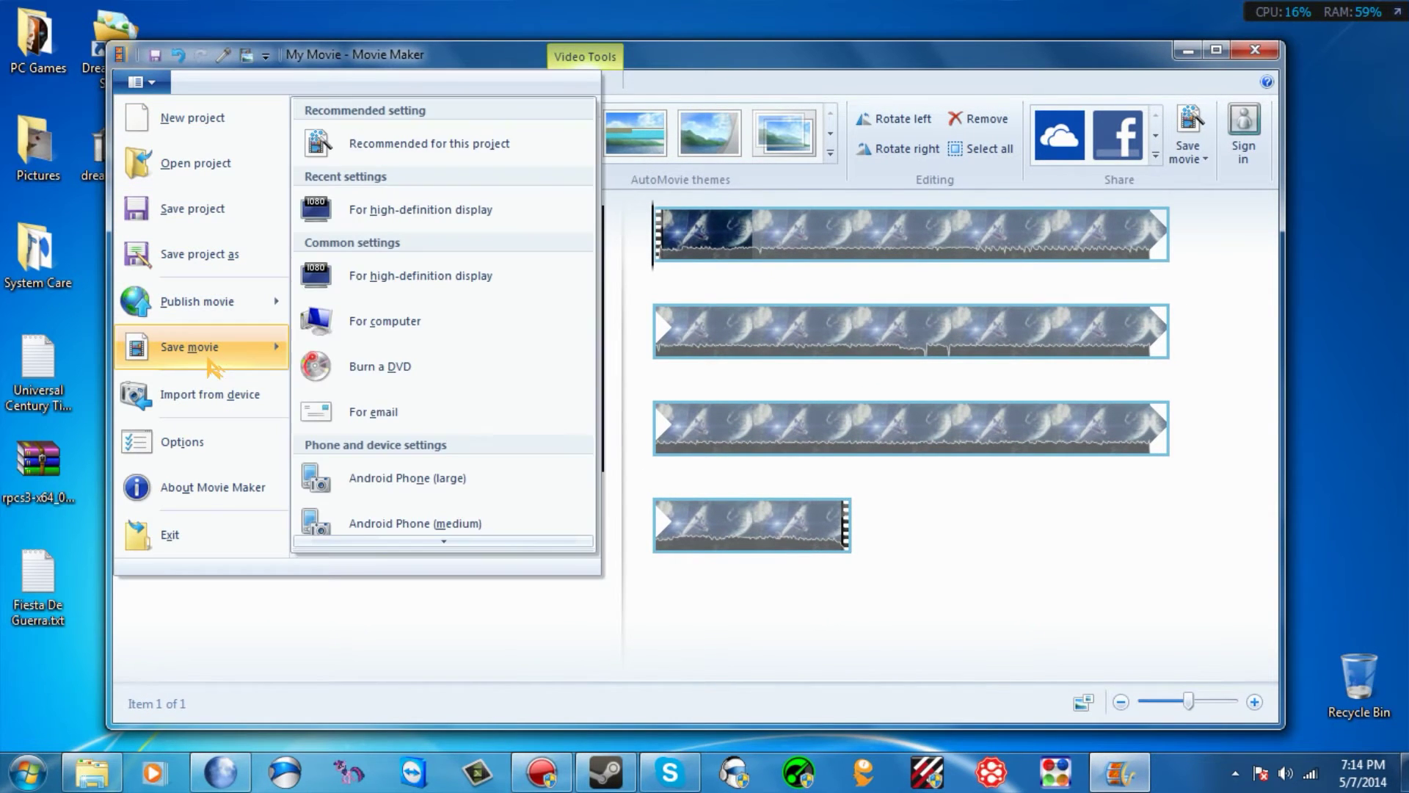
click(476, 213)
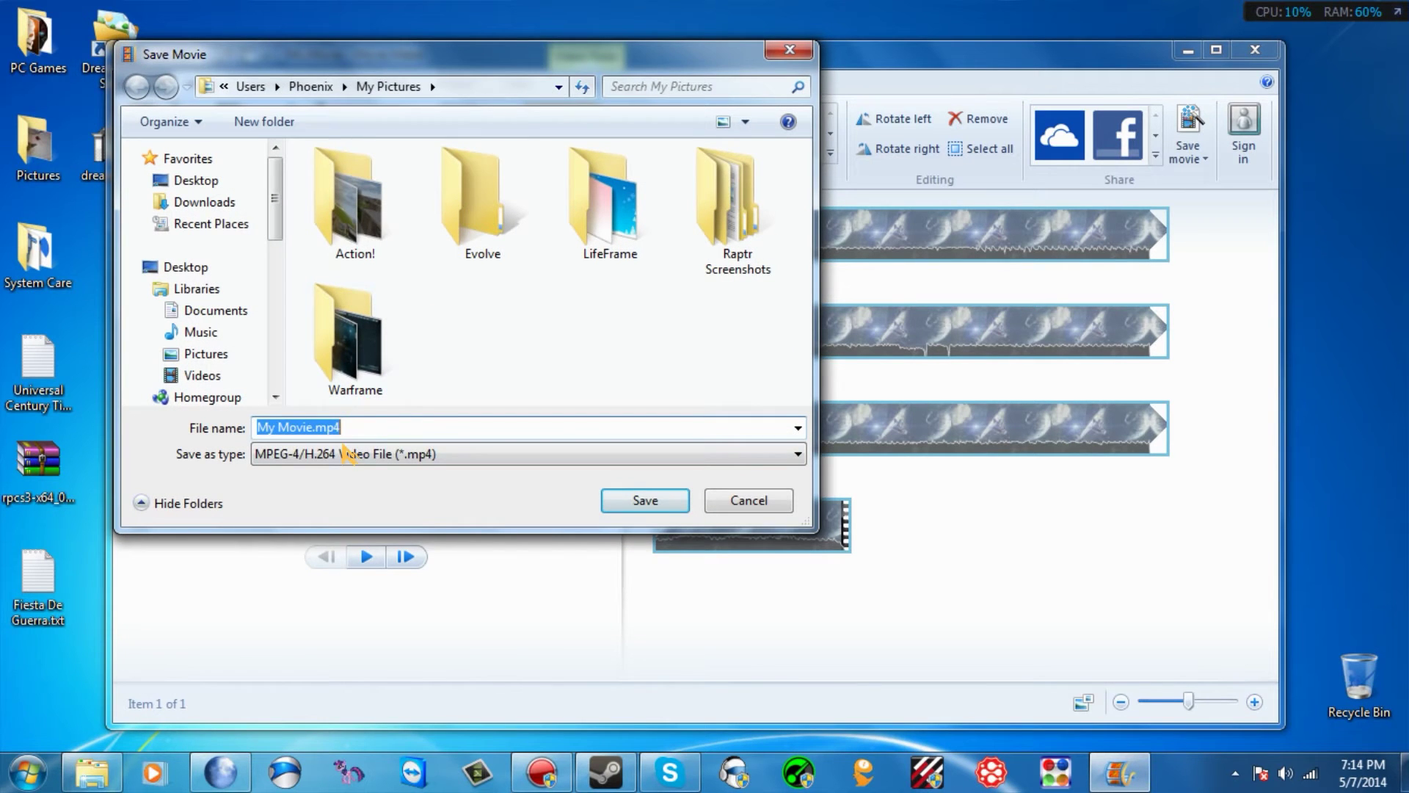
Step: Choose the WMV file type for My Movie.wmv, dismiss the save dialog, and close Movie Maker
click(352, 454)
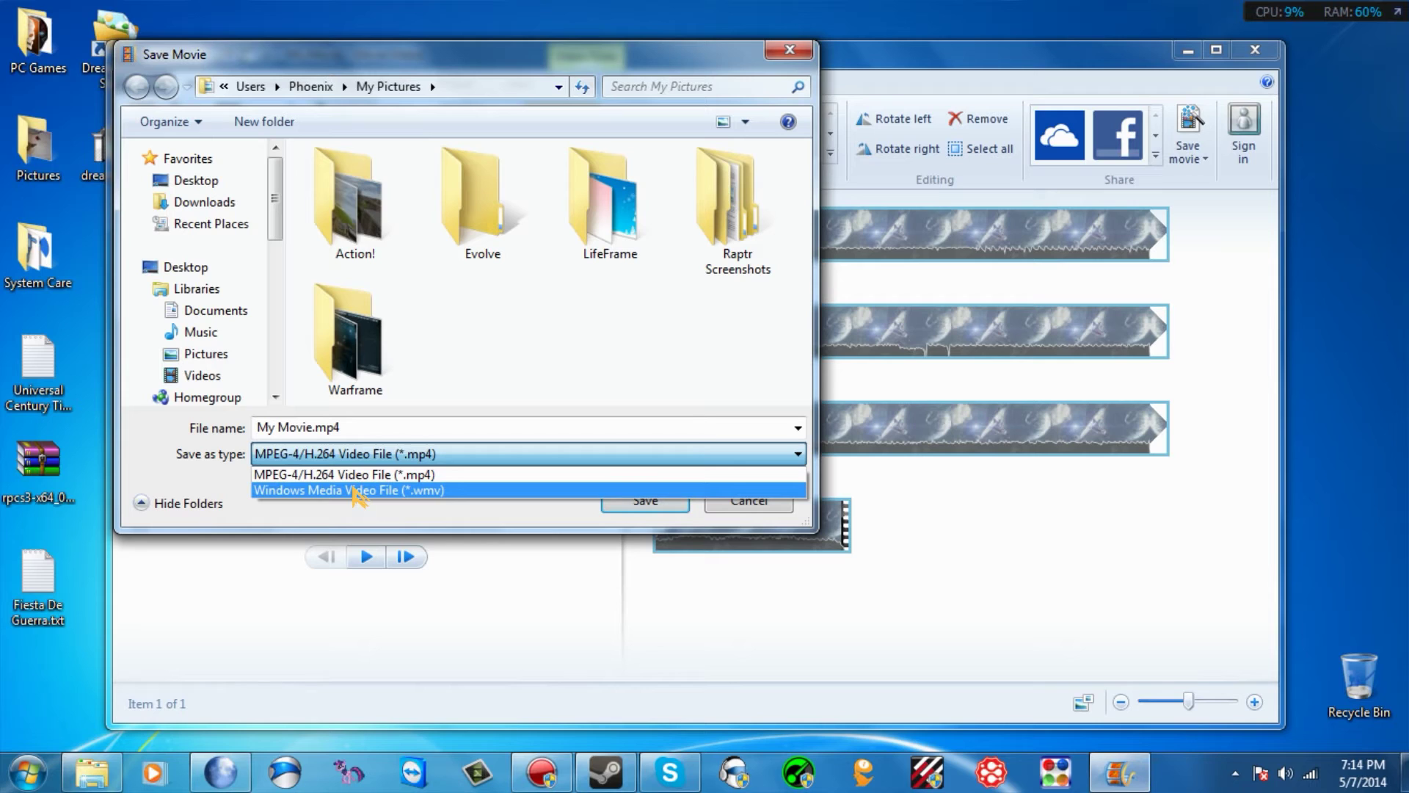
click(356, 490)
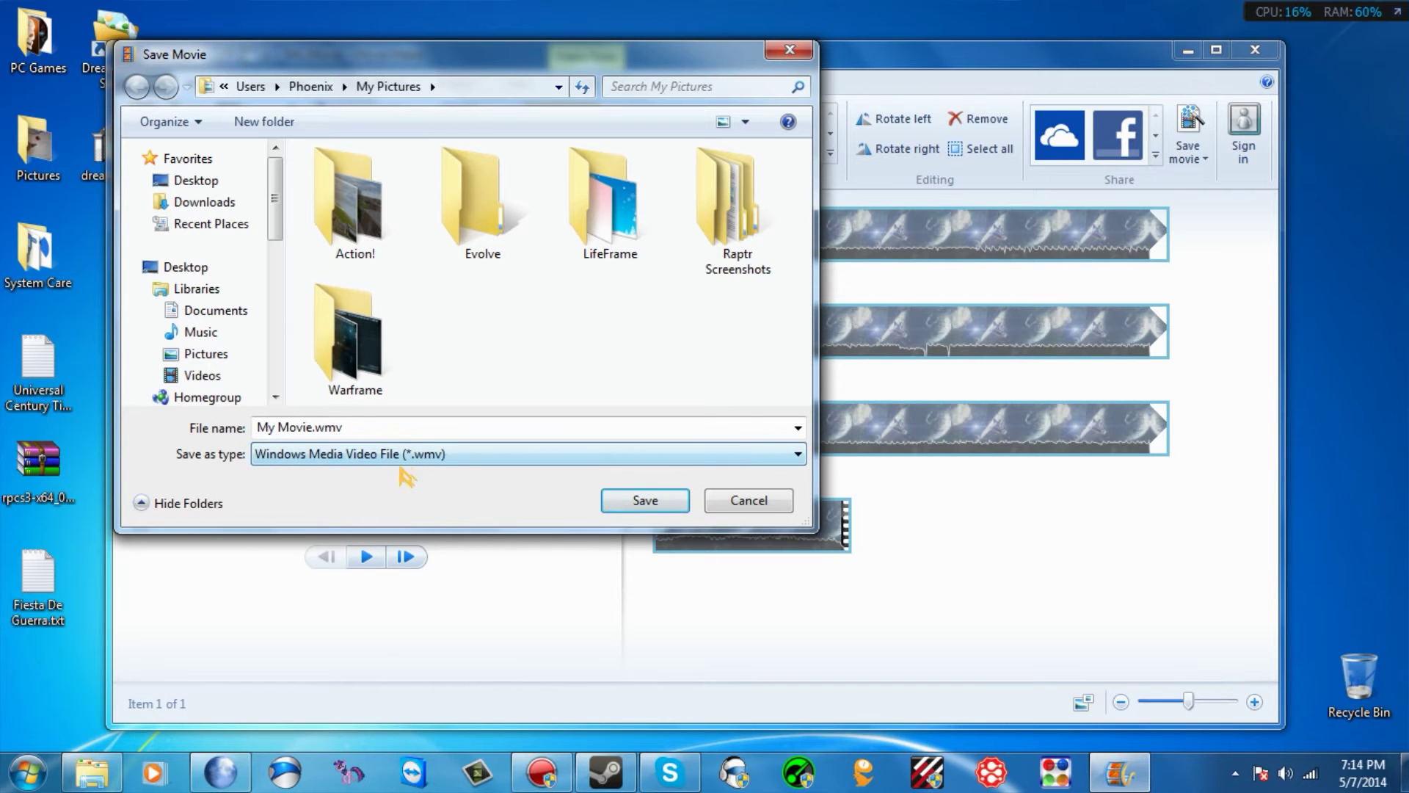
click(639, 499)
click(764, 505)
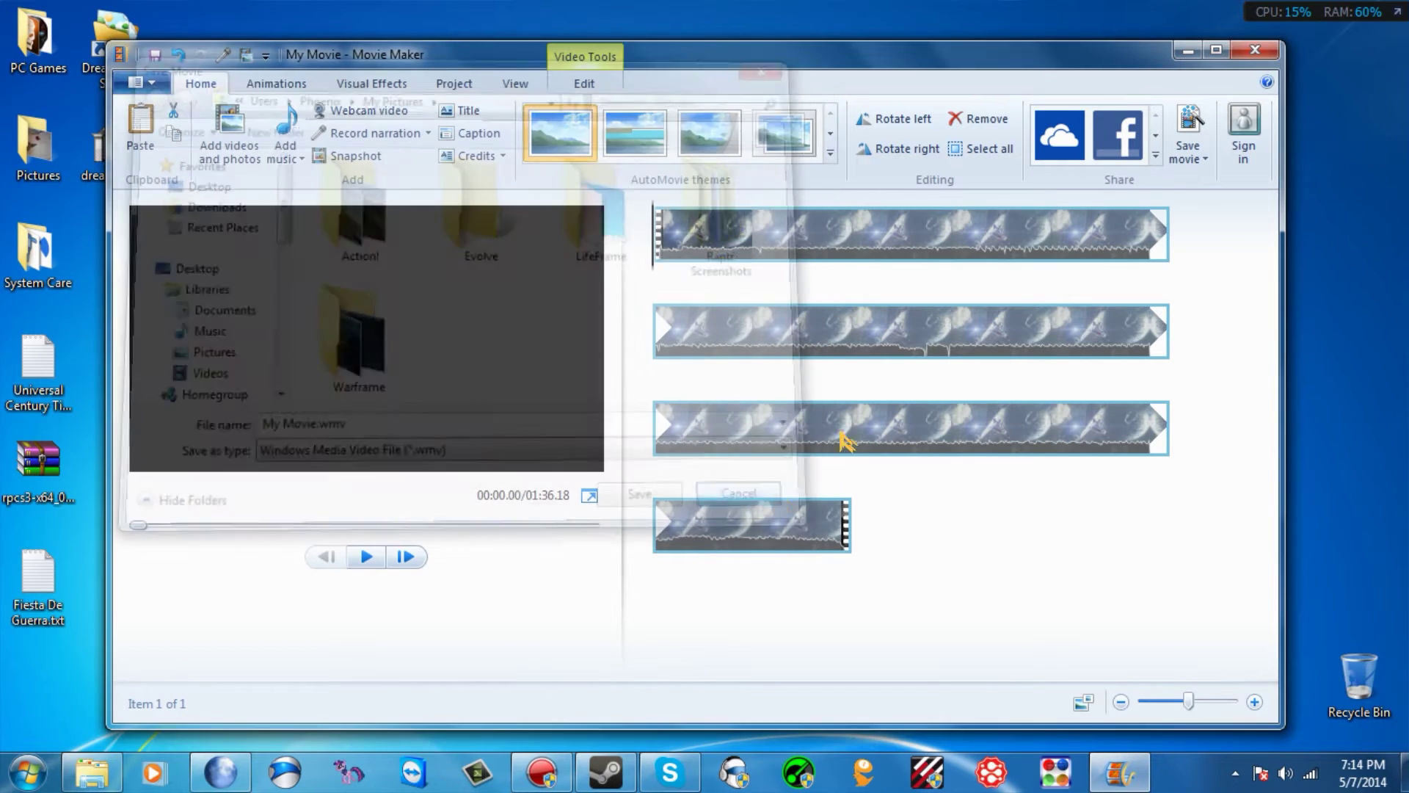
click(1253, 50)
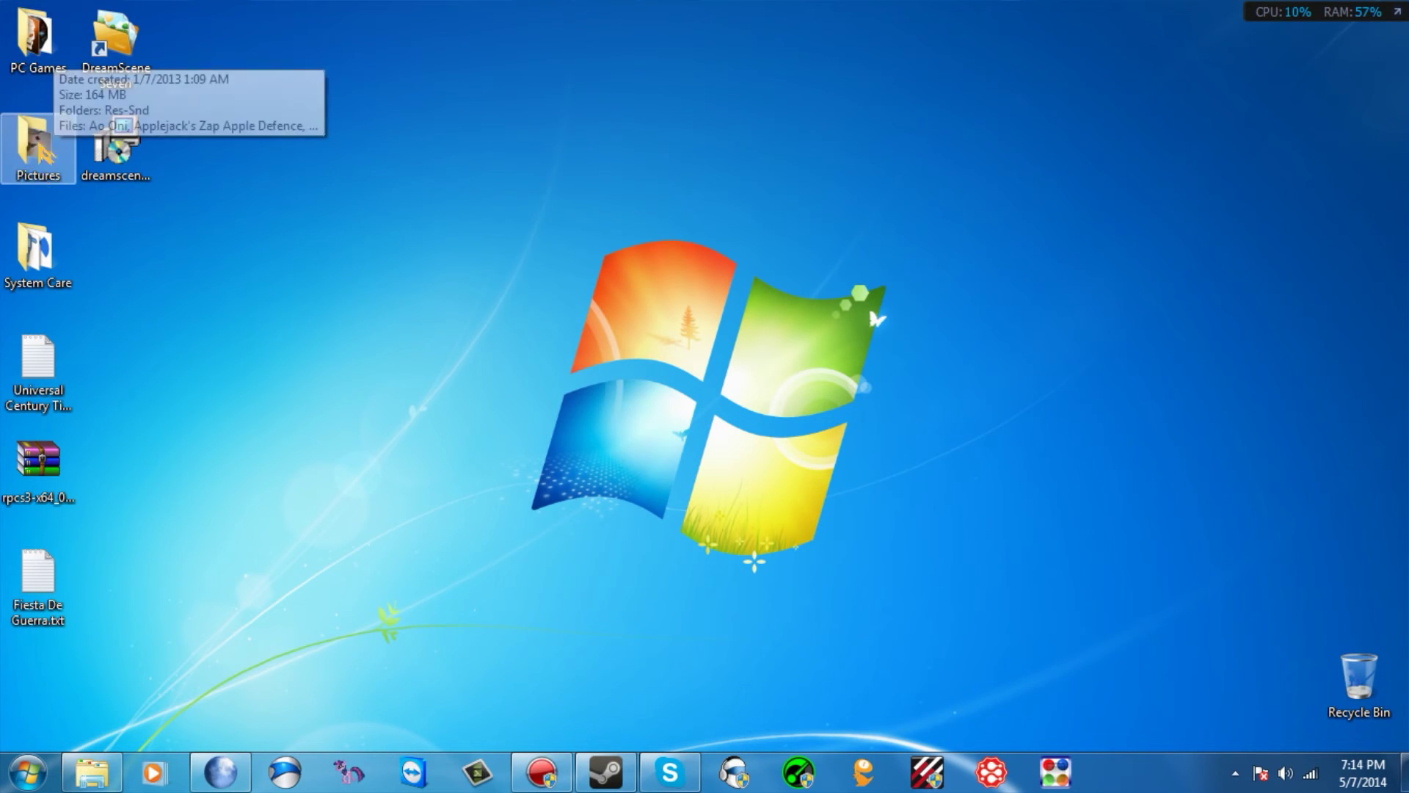
Step: Set Blacklight Retrobution Onslaught.wmv from DreamScene Backrounds as the desktop background, then minimize the folder
double_click(42, 147)
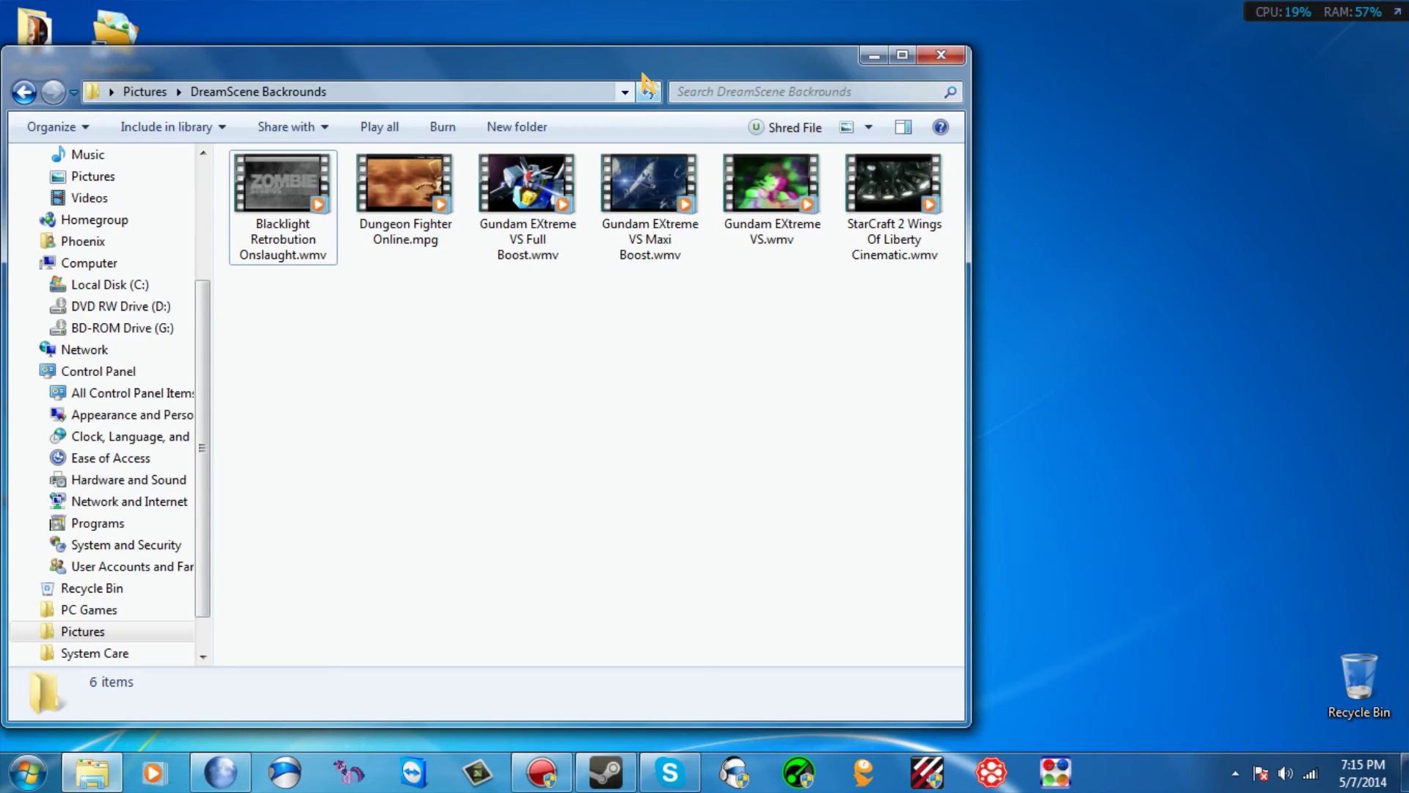
drag(643, 74, 706, 71)
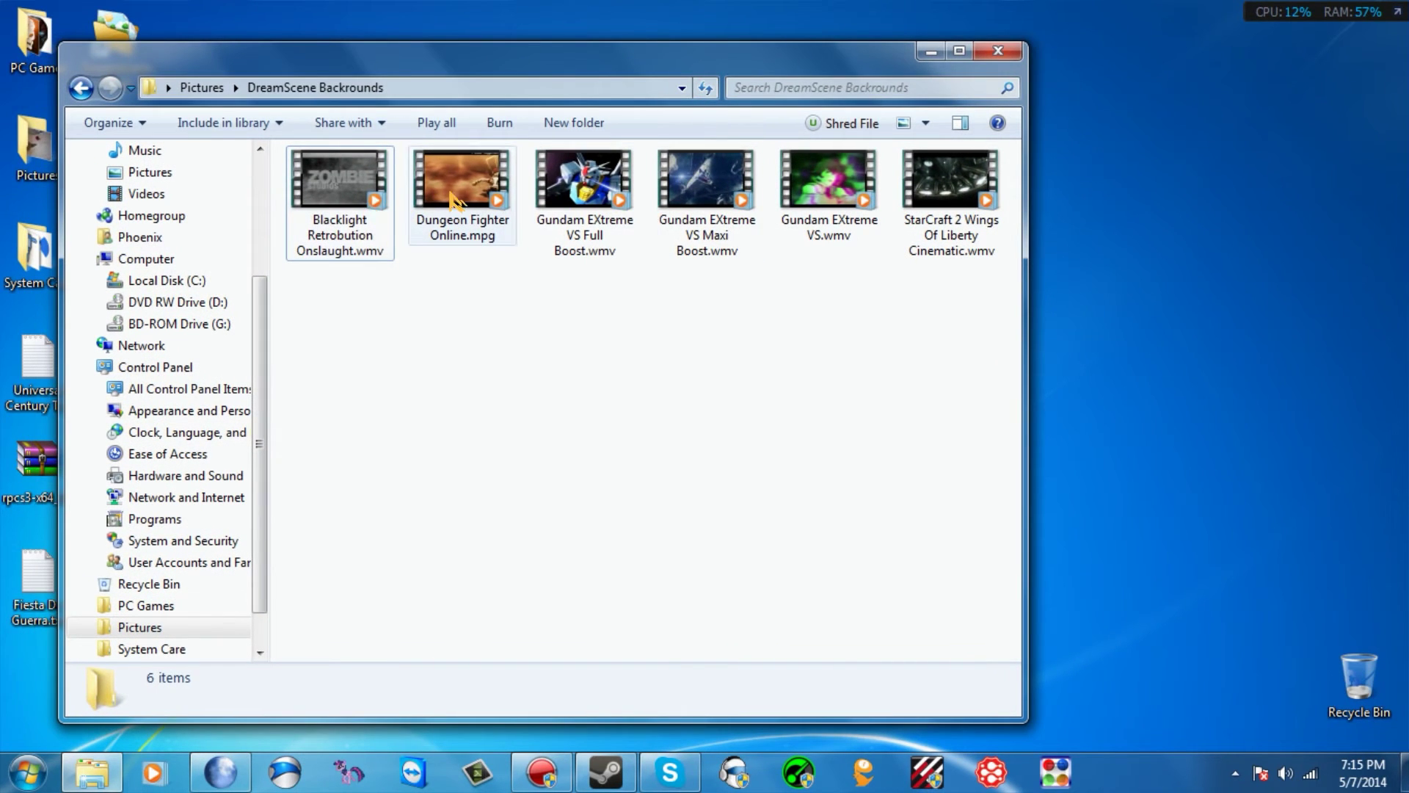
click(350, 254)
right_click(376, 167)
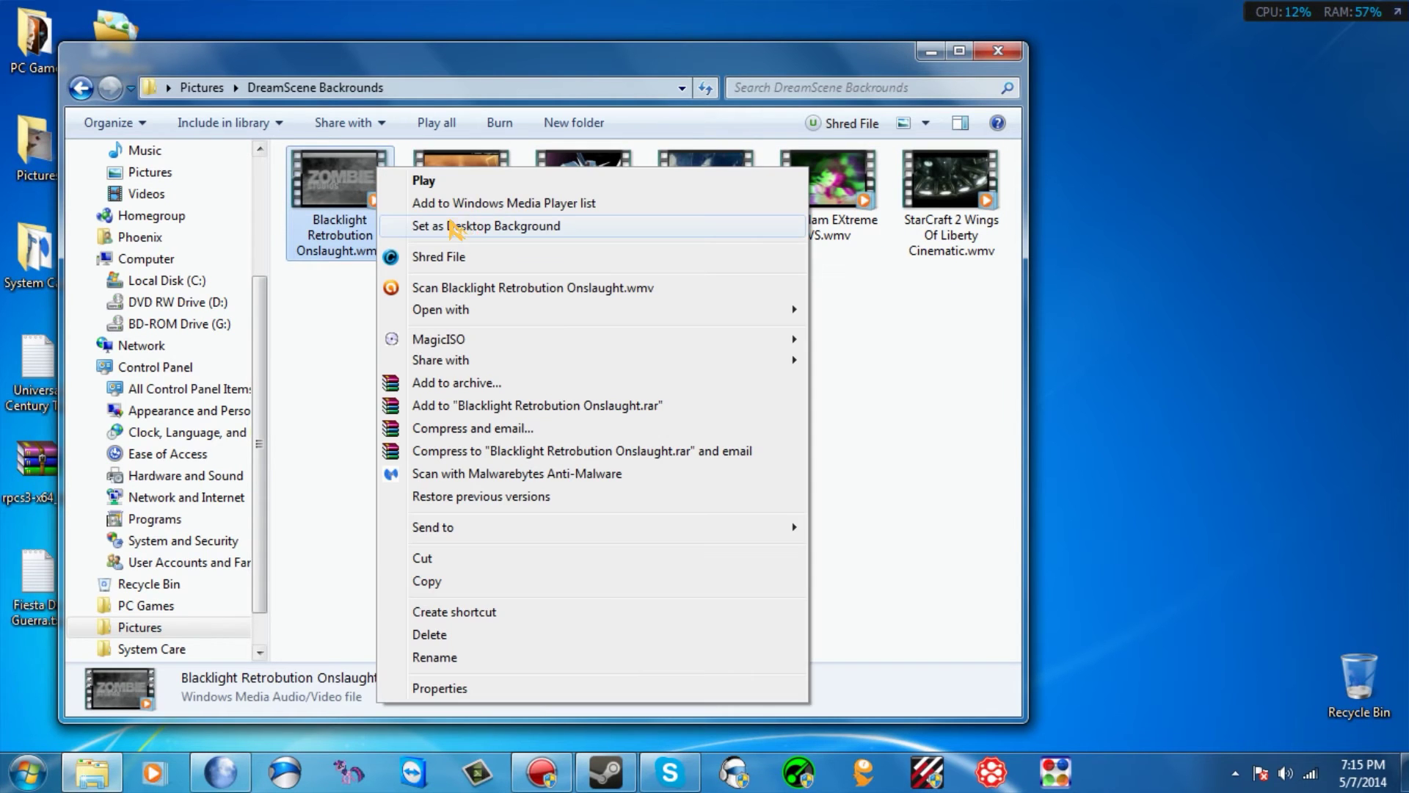
click(490, 226)
click(931, 51)
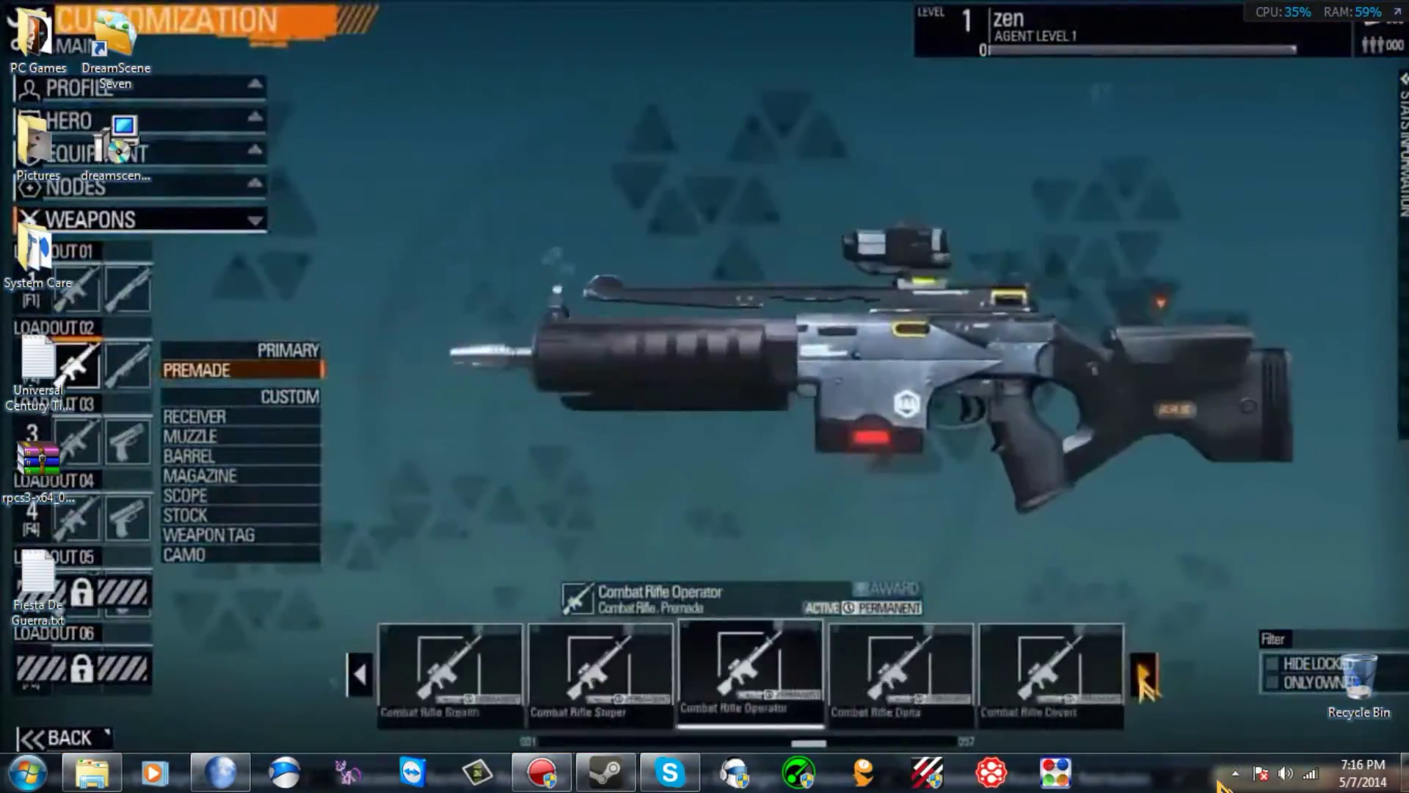
Step: Open the Volume Mixer from the tray speaker icon, silence Windows DreamScene, and close the mixer
click(1235, 774)
click(1235, 775)
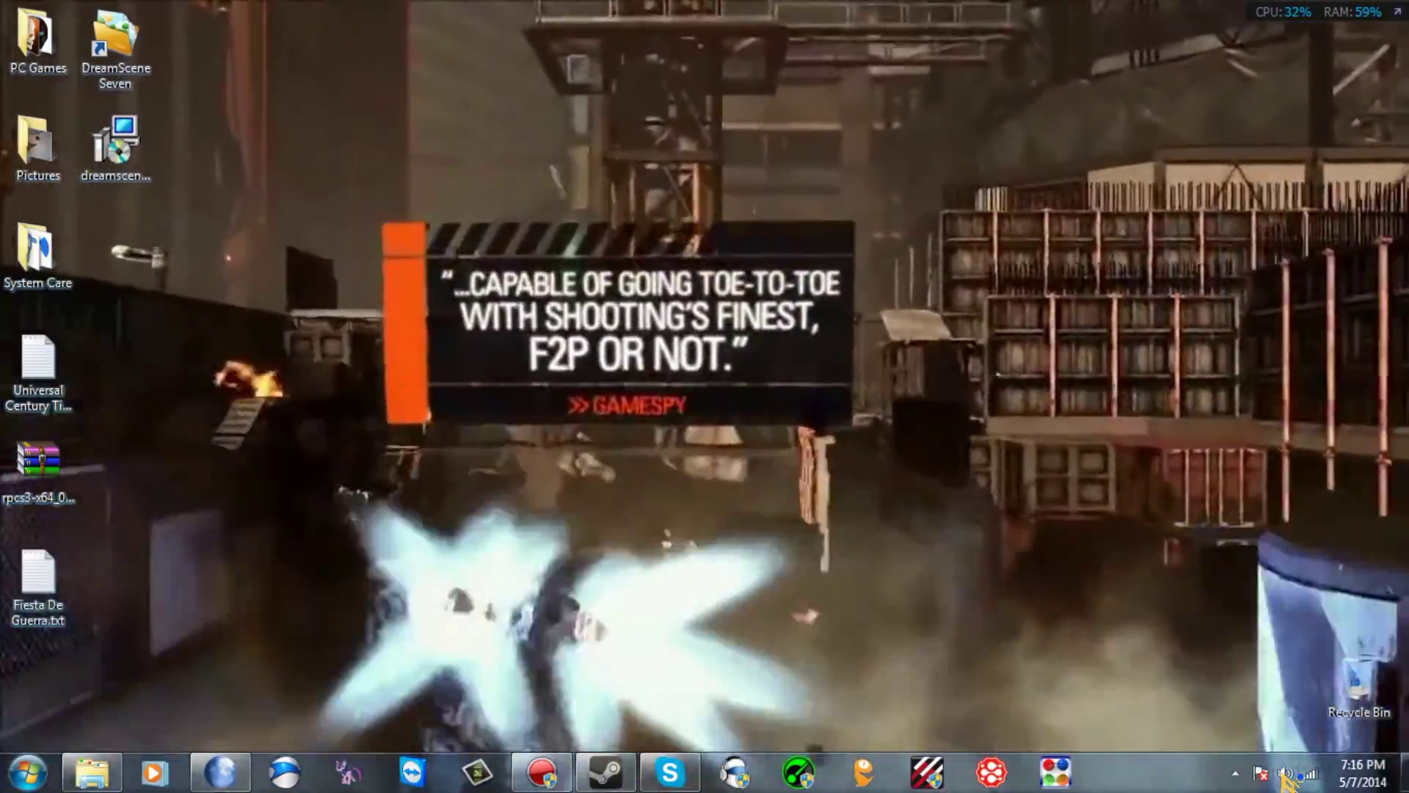
click(1285, 777)
click(1288, 712)
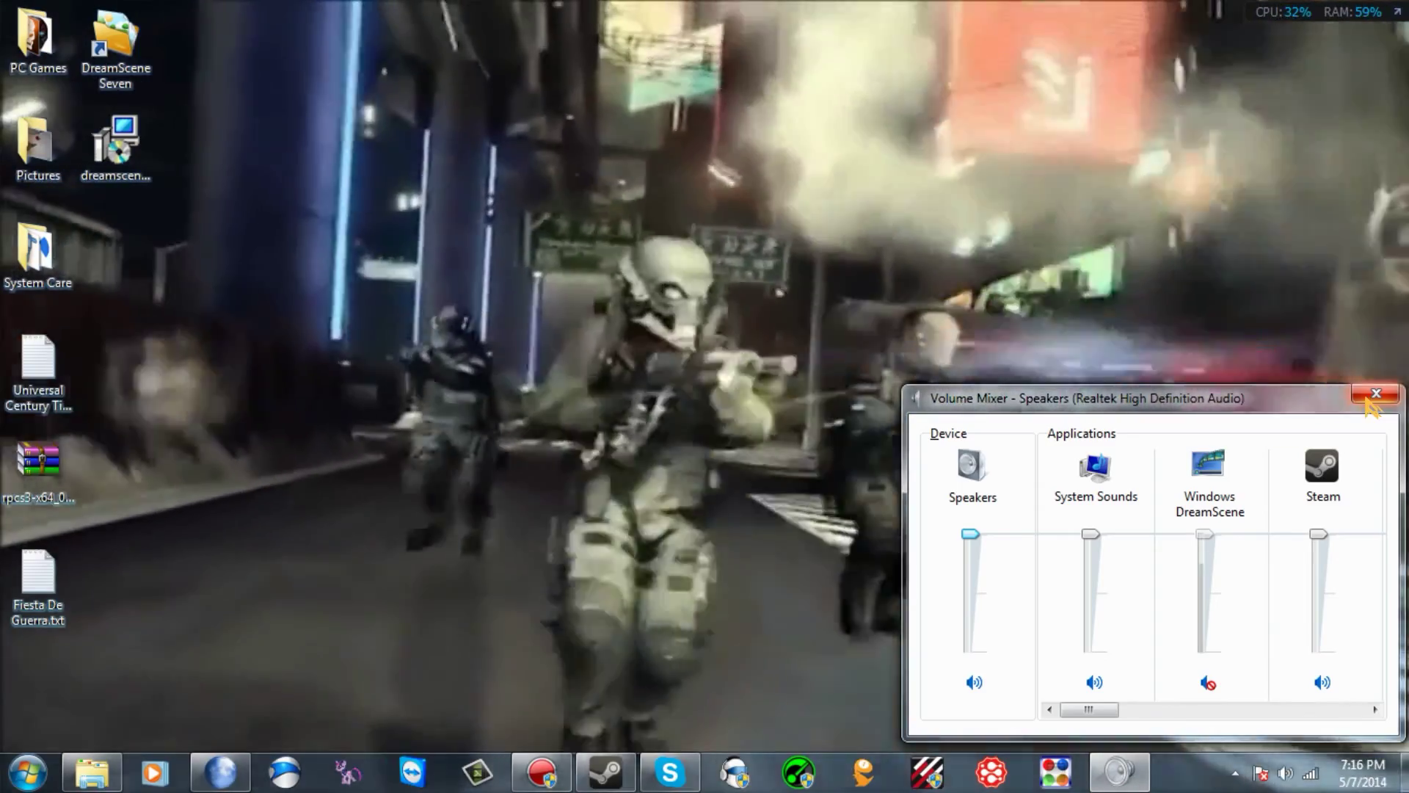
click(1368, 398)
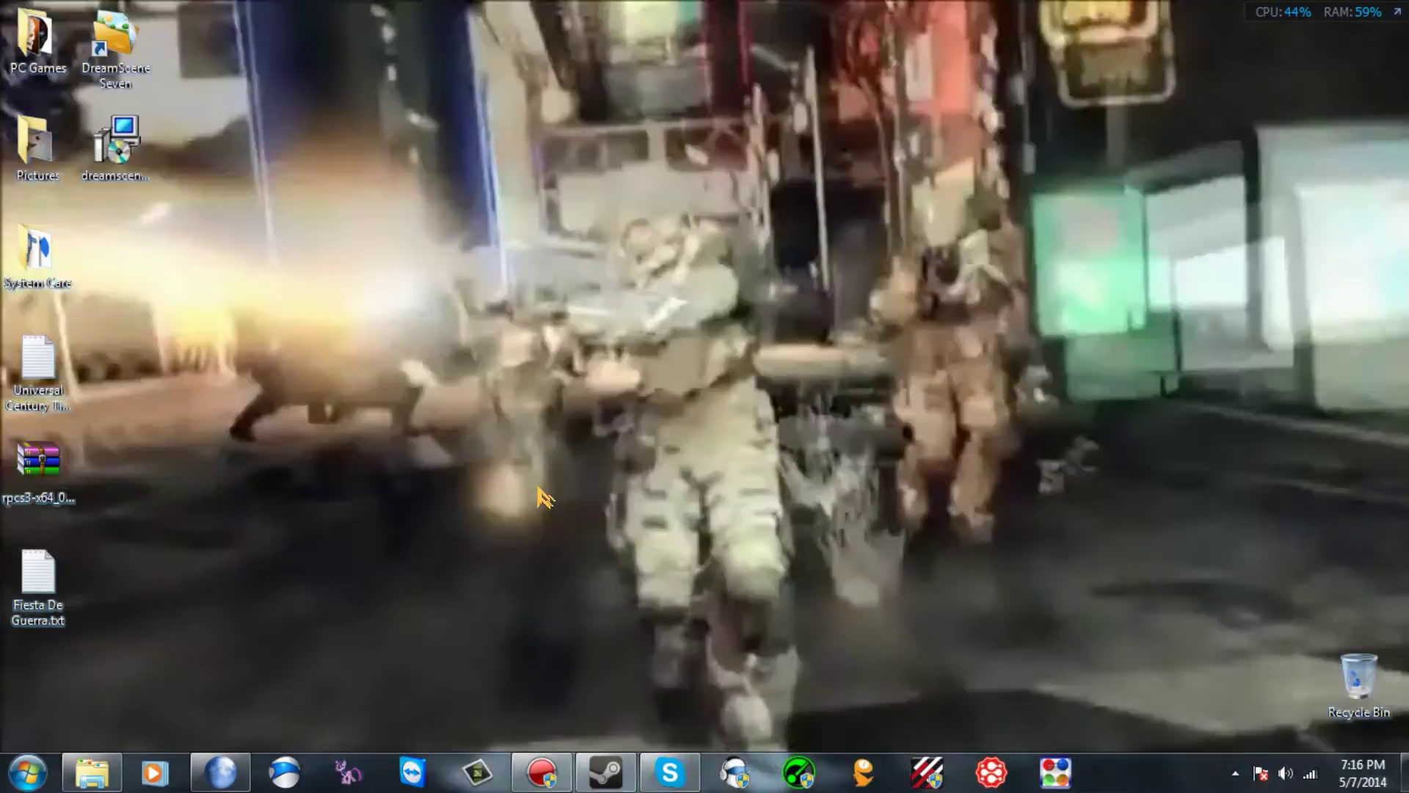